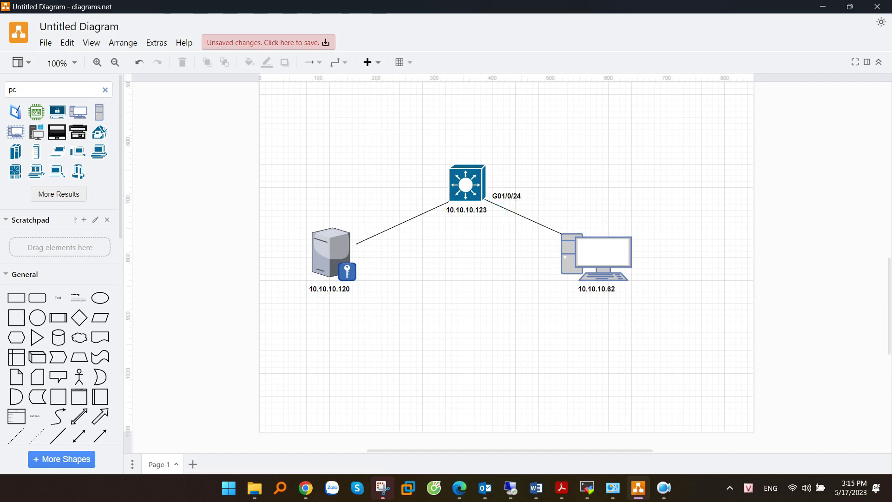
Step: Leave the finished topology diagram and bring forward the remote NPS console with its RADIUS Clients
left_click(535, 487)
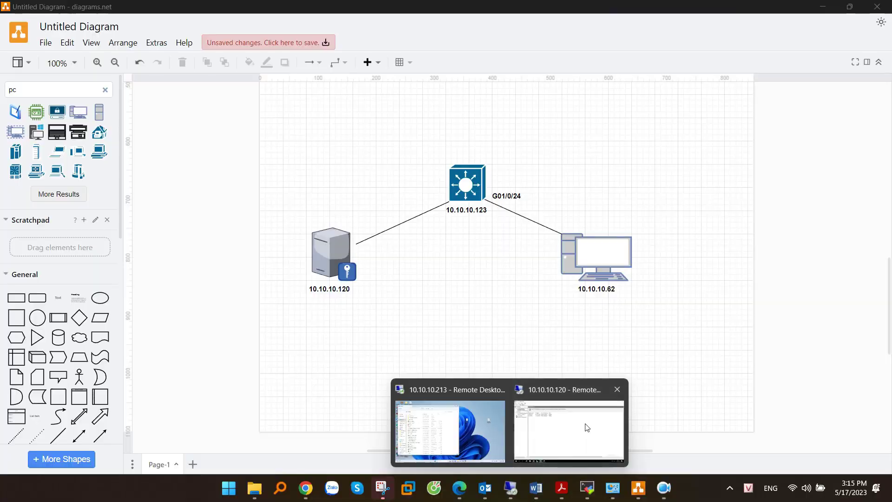
left_click(583, 421)
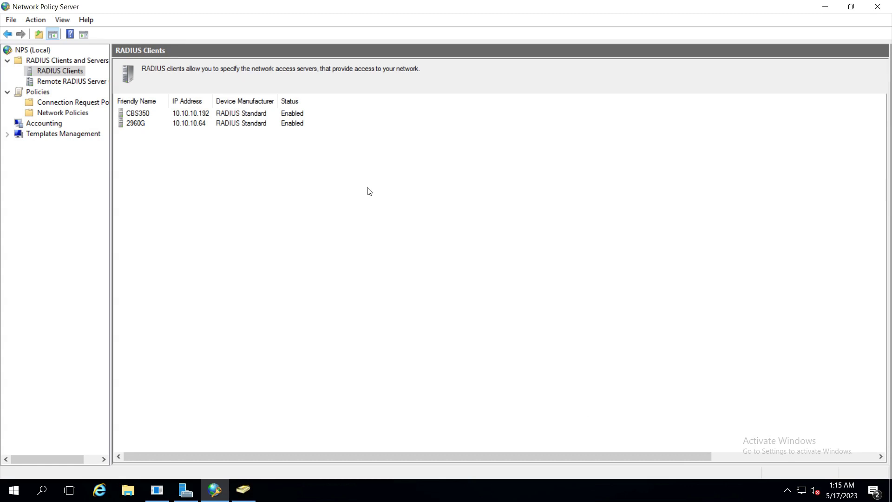
Step: Start a new enabled RADIUS client named Cisco-C1000 at address 10.10.10.123
right_click(63, 72)
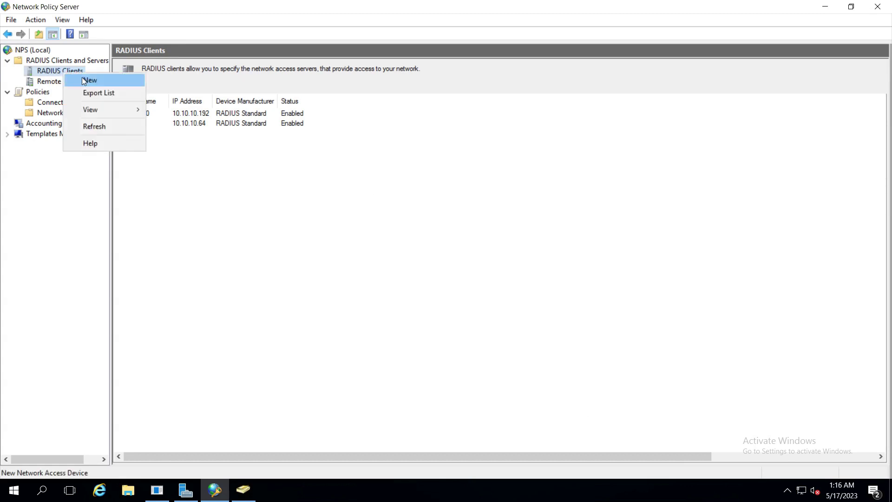
left_click(85, 80)
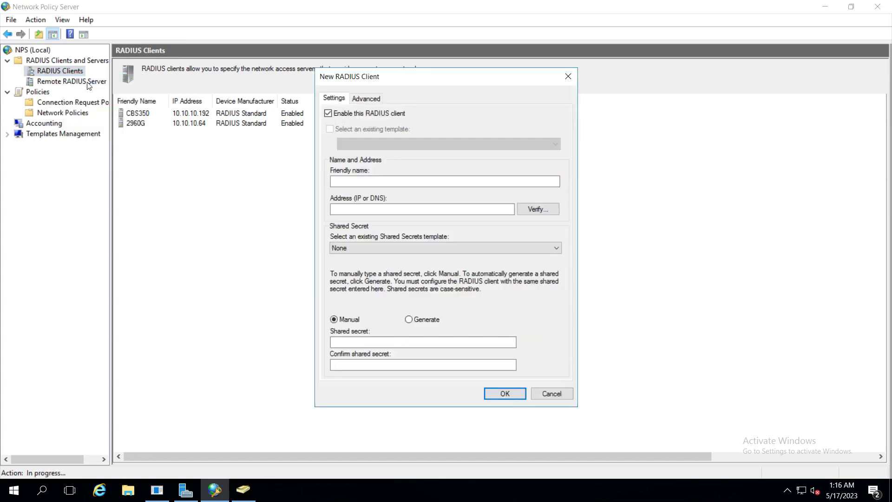
left_click(343, 119)
left_click(339, 117)
left_click(369, 181)
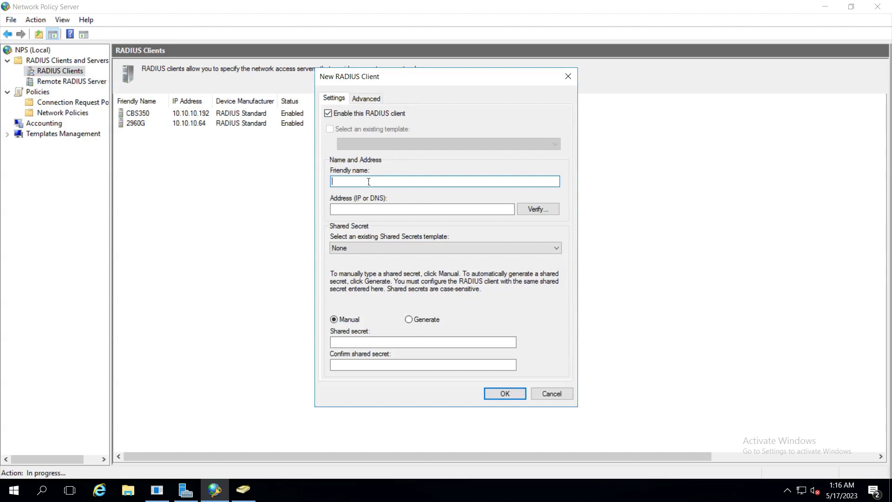
type("Cisco-C1000")
key("Tab")
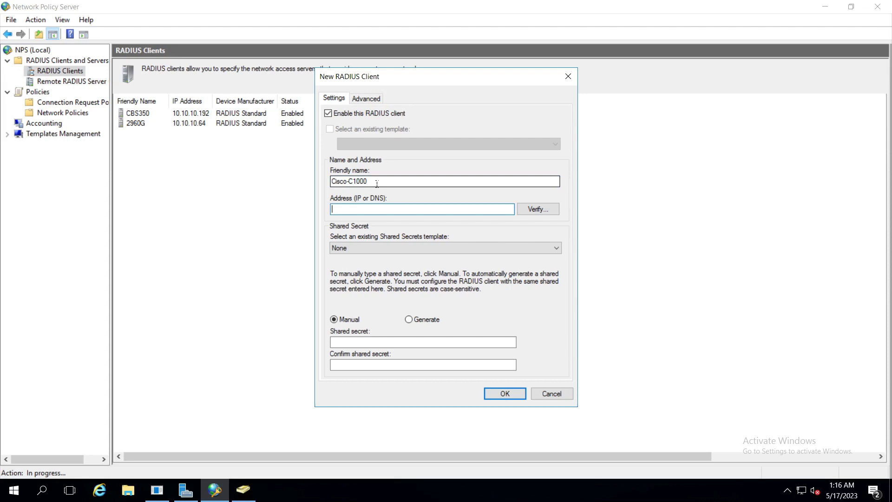
type("10.10.")
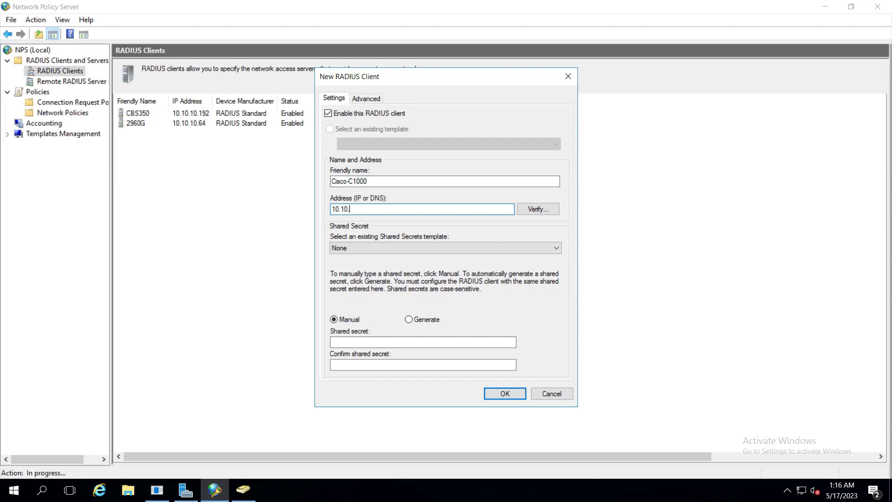
type("10.123")
Step: Enter and confirm the shared secret, save the client, and select the Cisco-C1000 entry
left_click(353, 343)
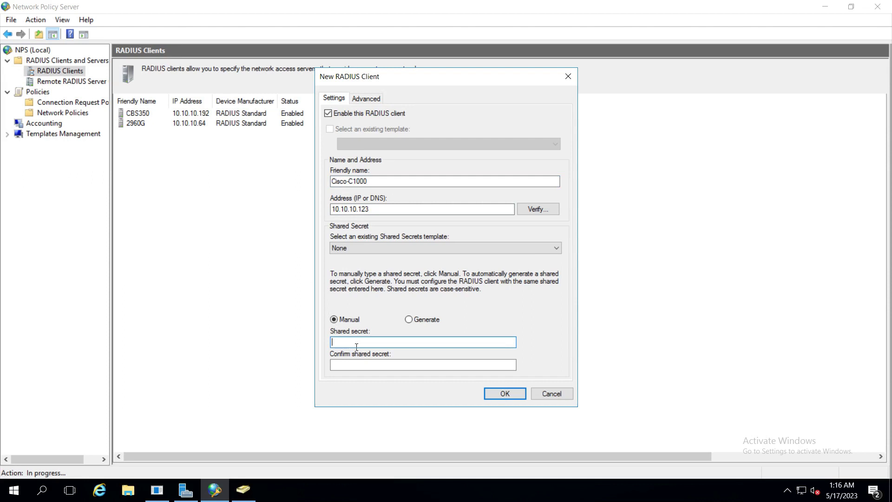
type("cisco1234")
key("Tab")
type("cisco1234")
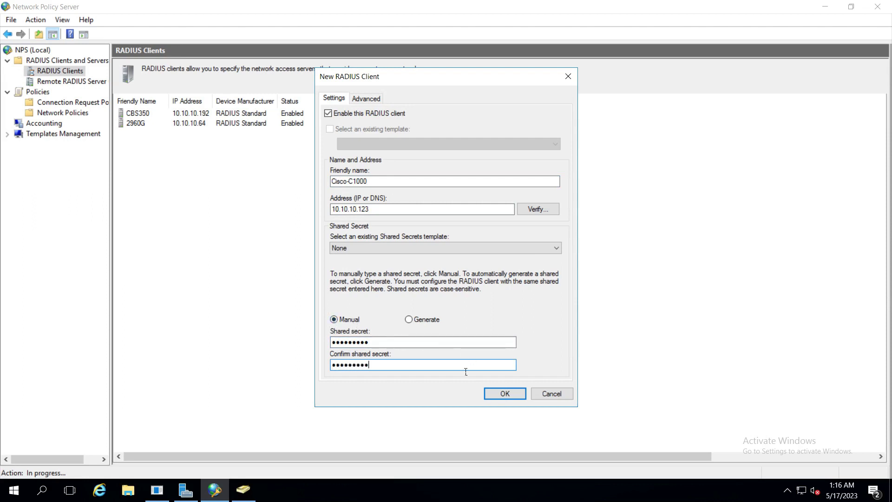
left_click(504, 393)
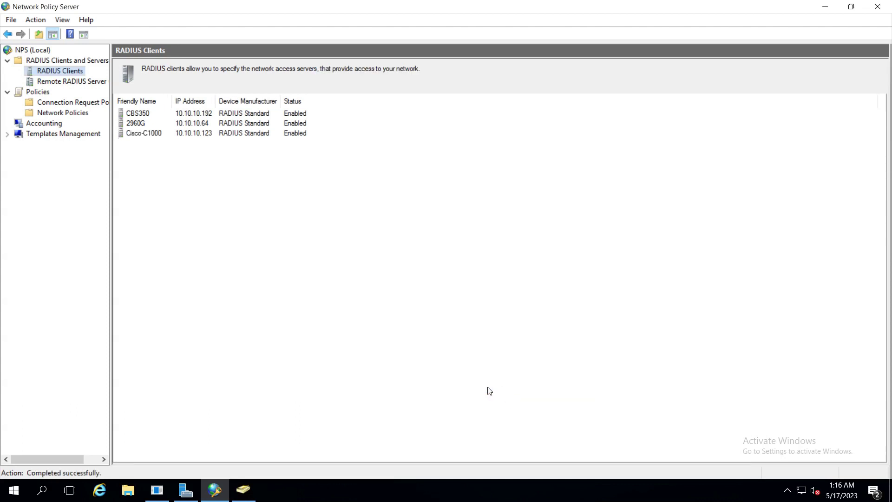
left_click(140, 134)
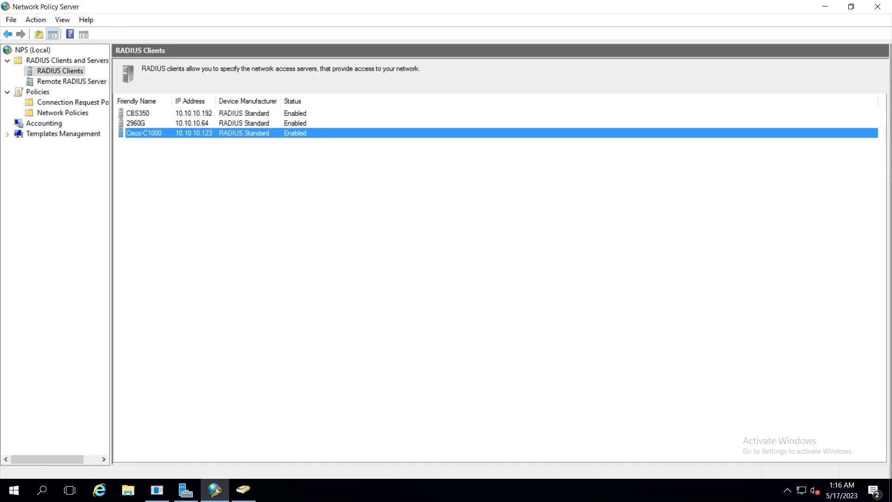
Step: From NPS (Local), choose 'RADIUS server for 802.1X Wireless or Wired Connections' and launch Configure 802.1X
left_click(35, 92)
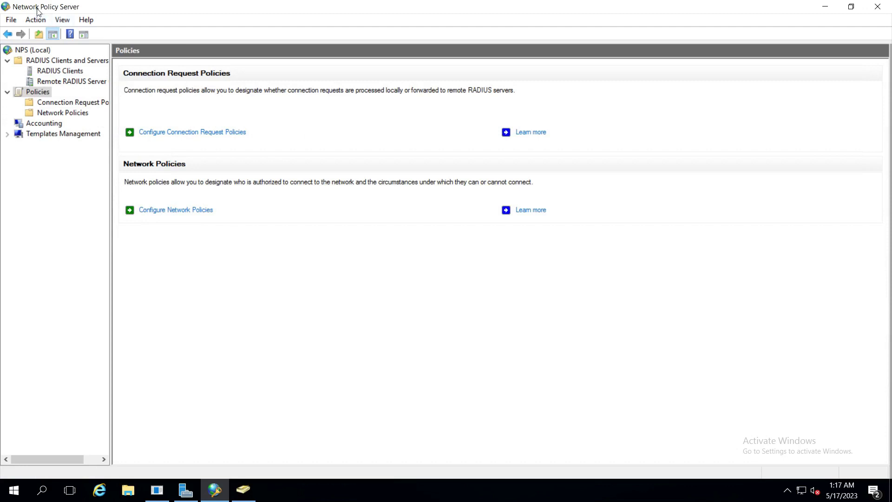
left_click(34, 52)
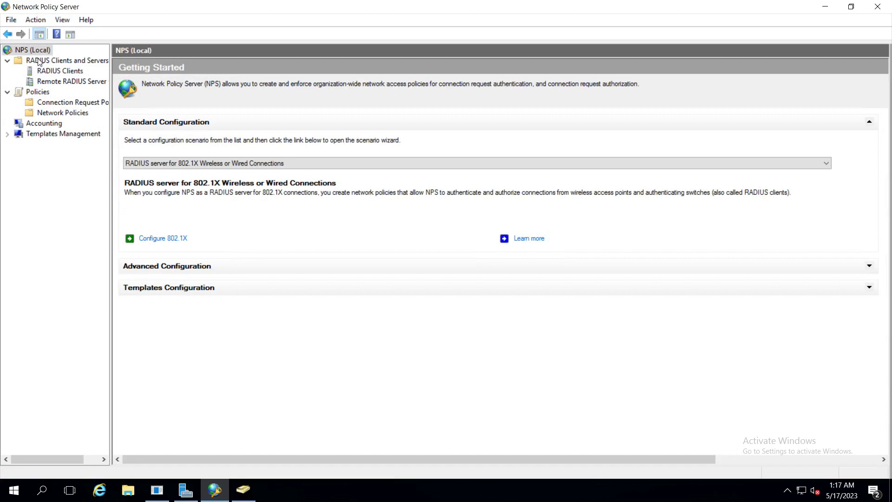
left_click(193, 165)
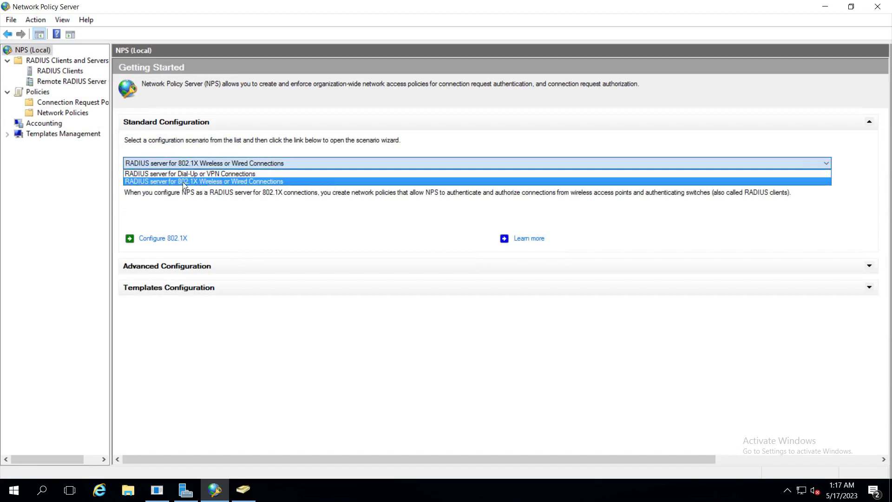
left_click(194, 184)
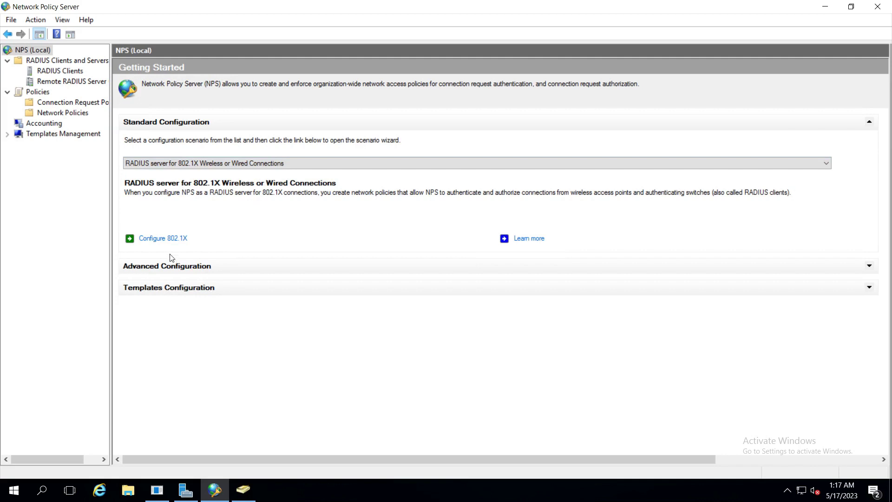
left_click(185, 239)
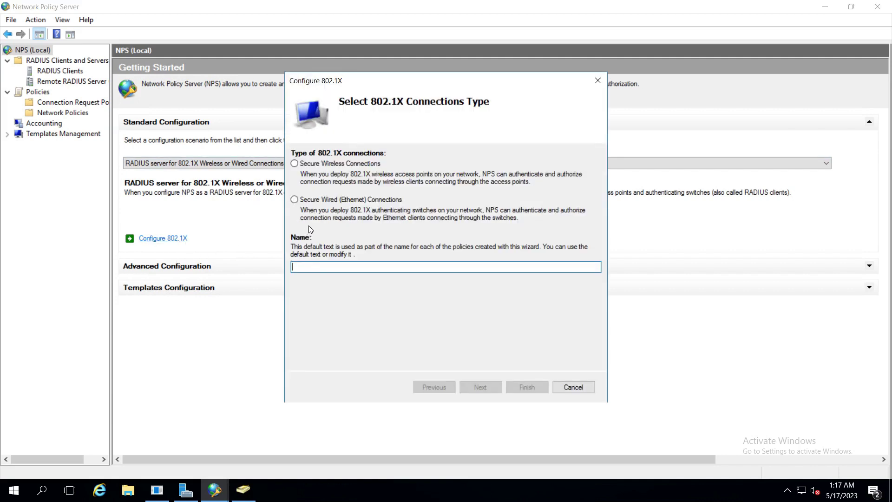
Step: Choose Secure Wired (Ethernet) Connections and name the policy Test-802.1x
left_click(316, 200)
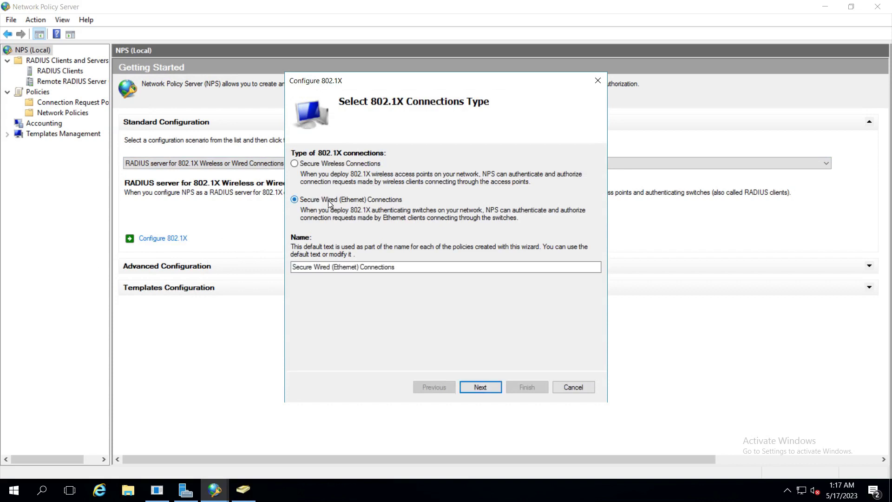
left_click(336, 164)
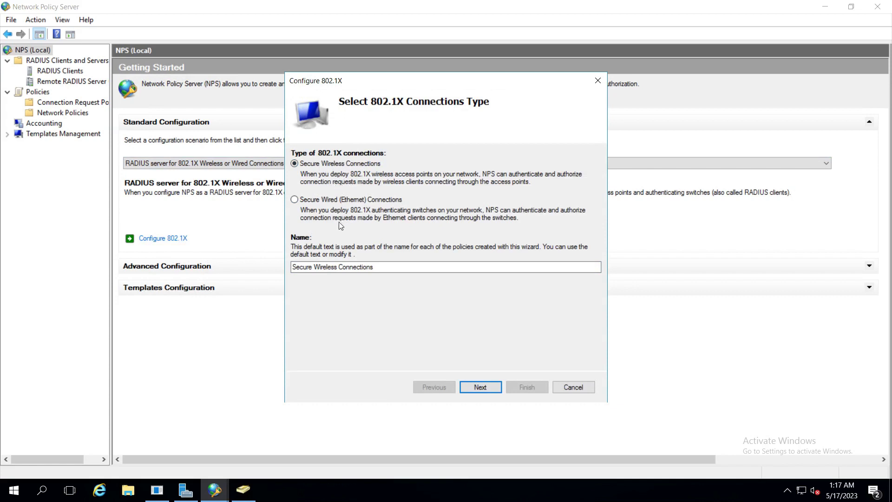
left_click(324, 200)
left_click_drag(405, 273, 285, 273)
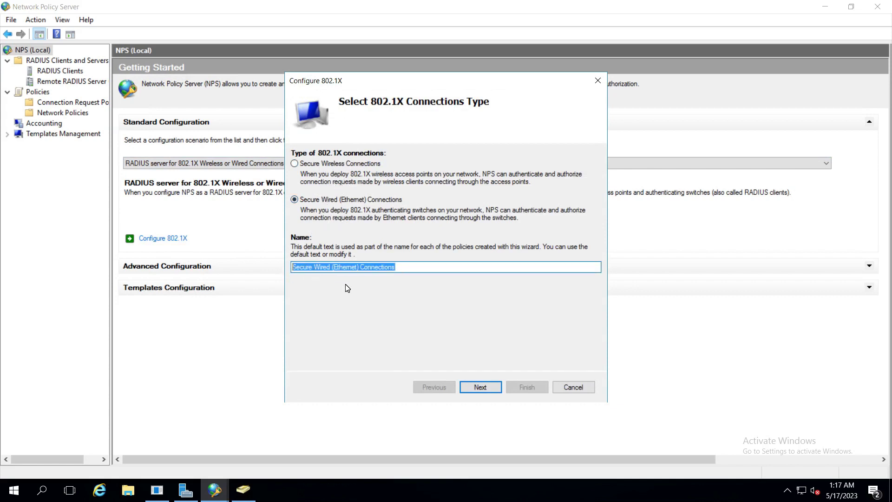
type("Te")
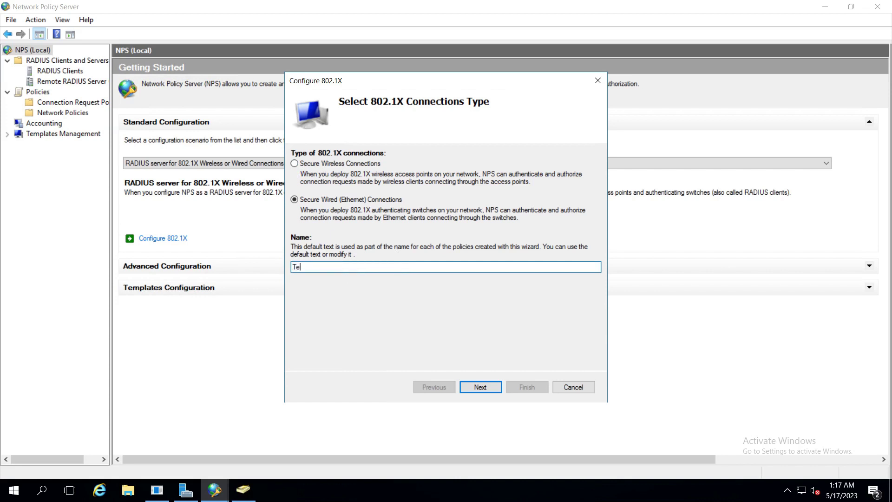
type("st-802.1x")
left_click(481, 388)
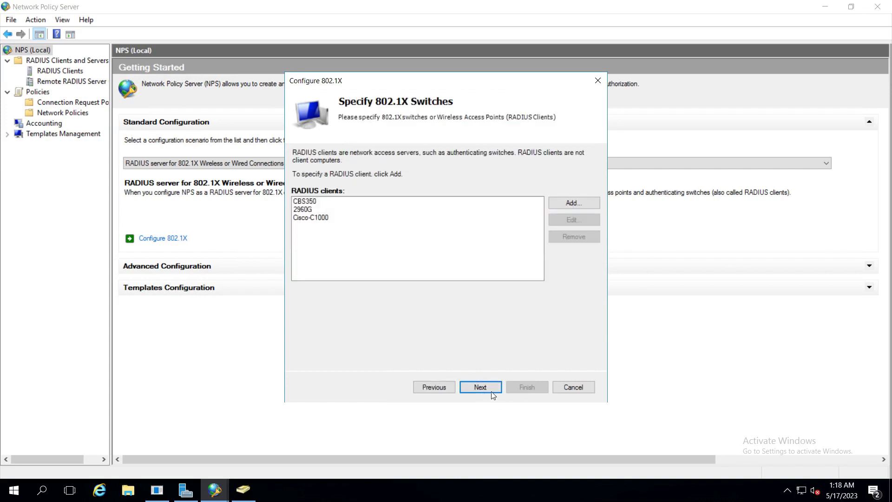
Step: Remove 2960G and CBS350 so only Cisco-C1000 remains as the 802.1X switch
left_click(312, 219)
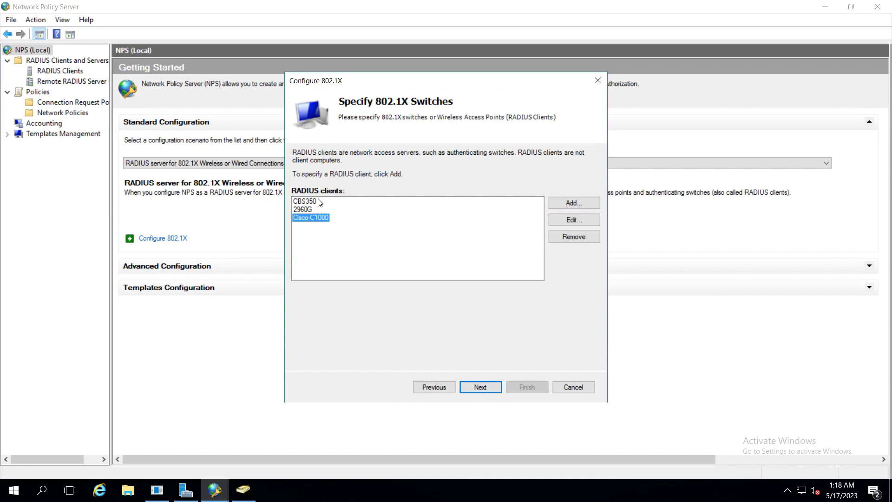
left_click(304, 209)
left_click(574, 236)
left_click(306, 201)
left_click(572, 236)
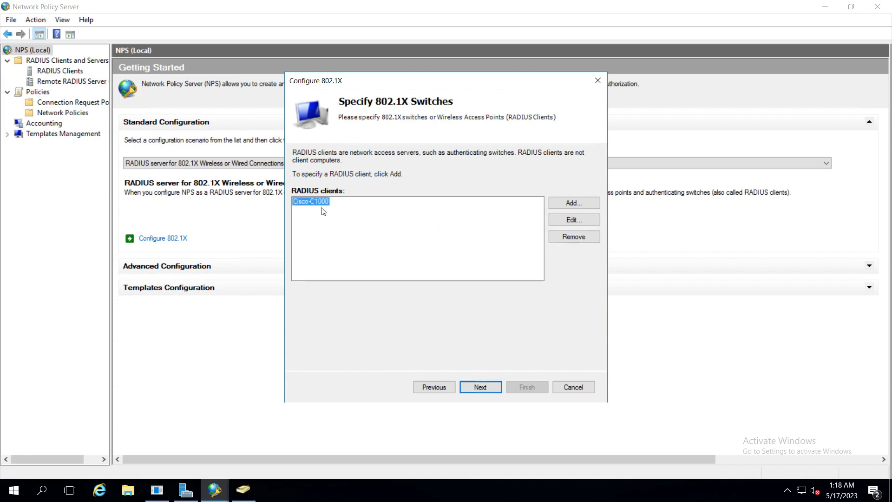
left_click(479, 387)
Step: Select Microsoft: Protected EAP (PEAP) as the authentication method
left_click(389, 183)
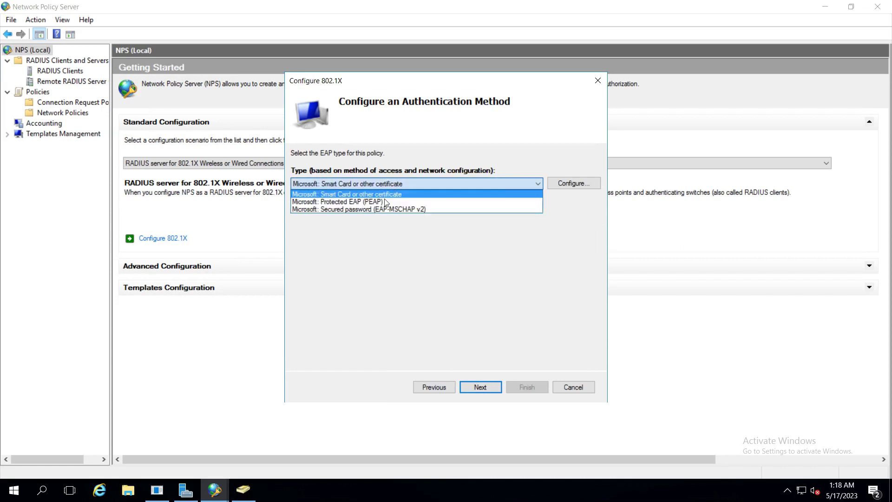
left_click(372, 203)
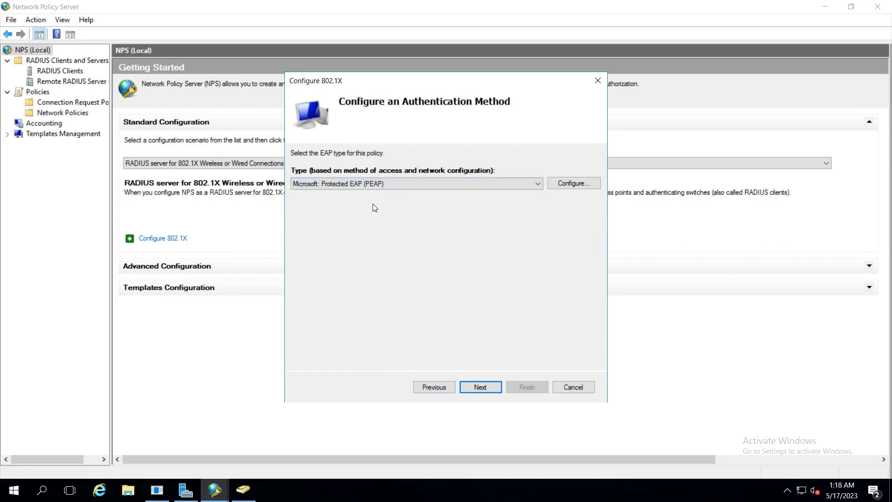
left_click(481, 387)
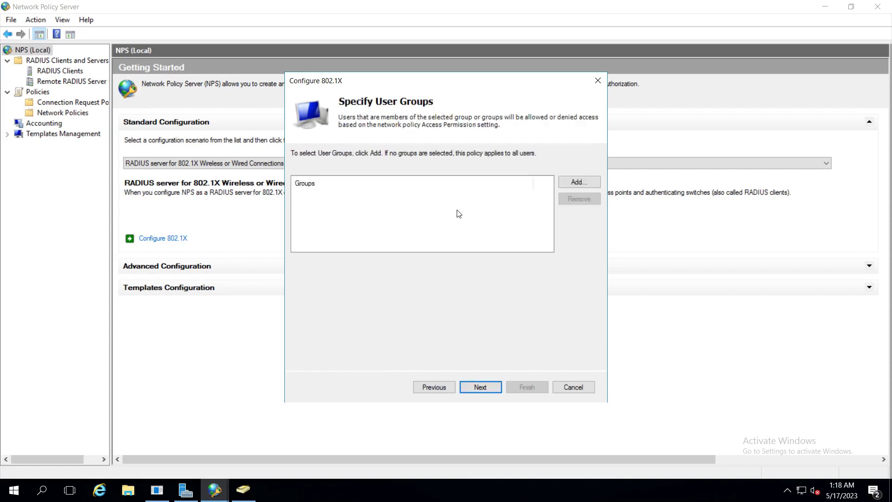
Step: Add the DAT\802.1x group as the policy's user group
left_click(579, 182)
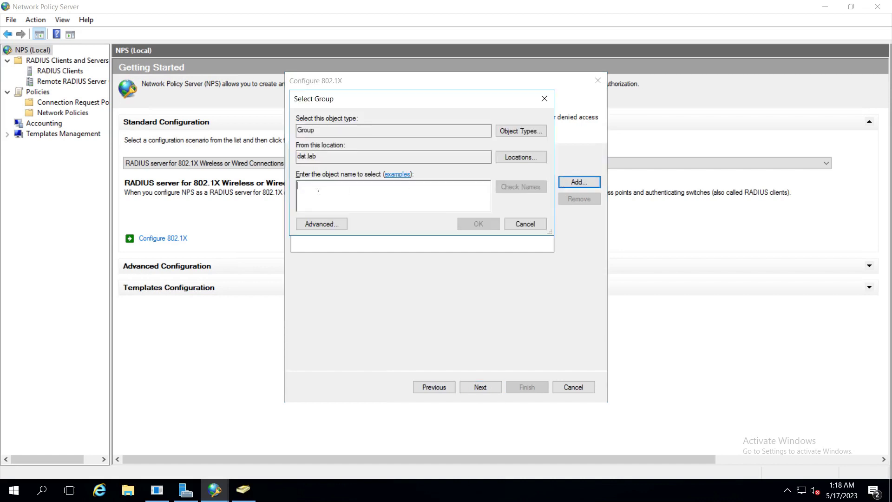
key("alt+Tab")
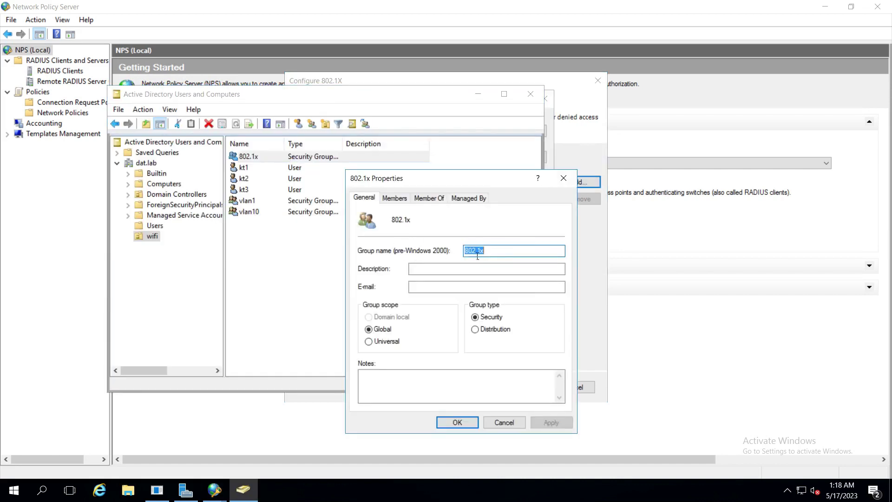
left_click(398, 202)
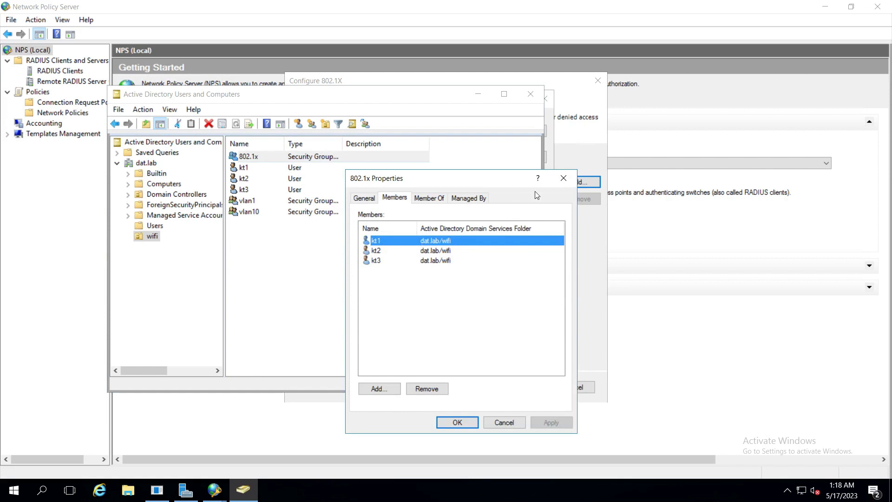
left_click(563, 178)
left_click(576, 181)
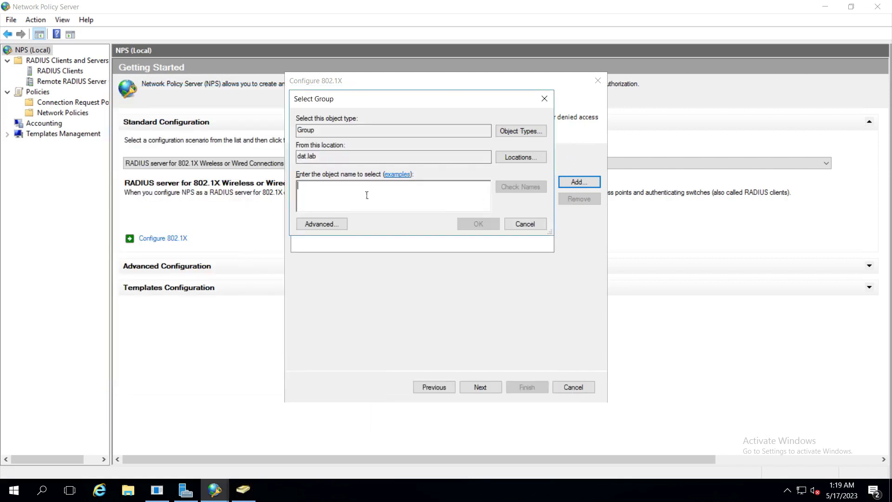
type("802")
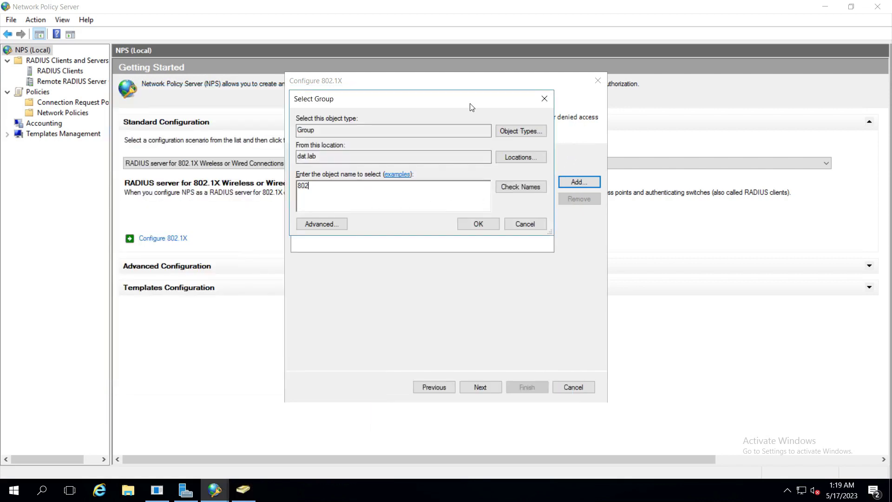
left_click(520, 186)
left_click(479, 224)
left_click(323, 196)
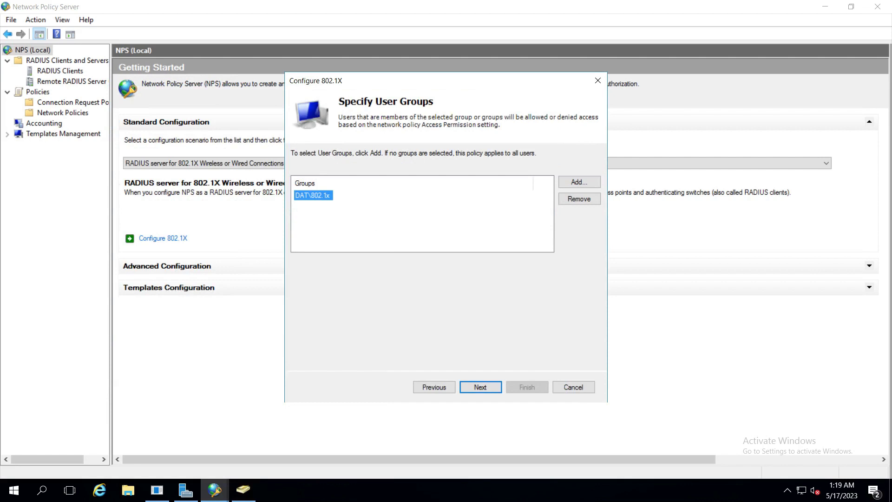
Step: Skip the remaining wizard pages and finish to create the Test-802.1x policies
left_click(481, 386)
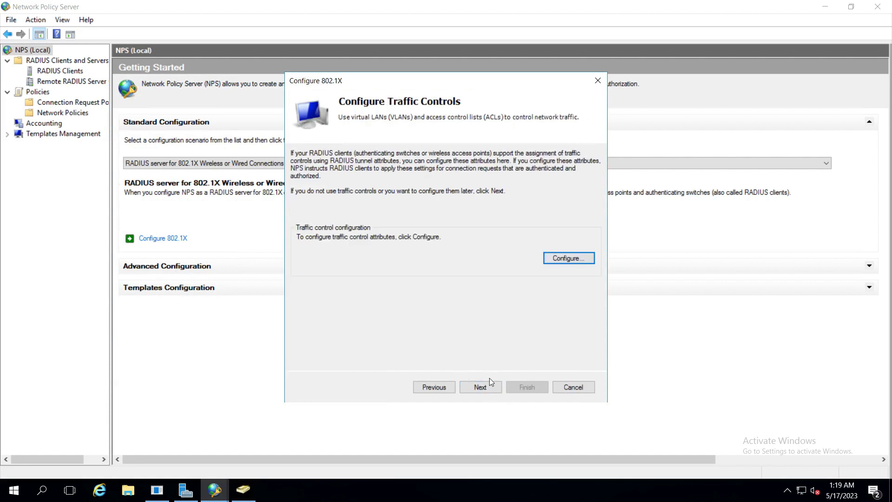
left_click(483, 388)
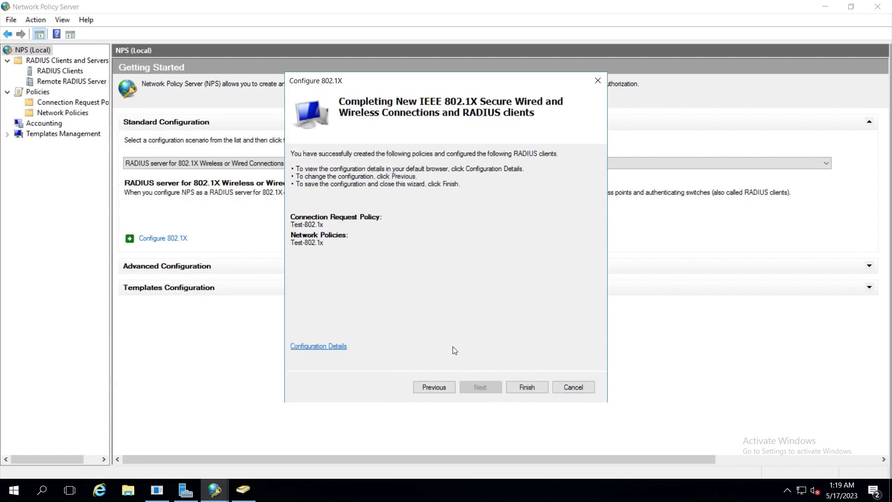
left_click(526, 386)
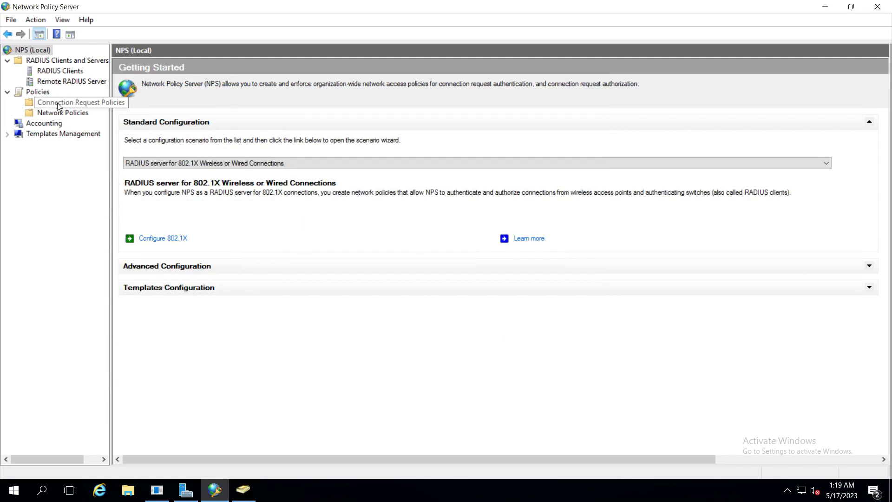
Step: Review the Test-802.1x connection request policy, then the Test-802.1x network policy ranked first
left_click(55, 105)
left_click(140, 114)
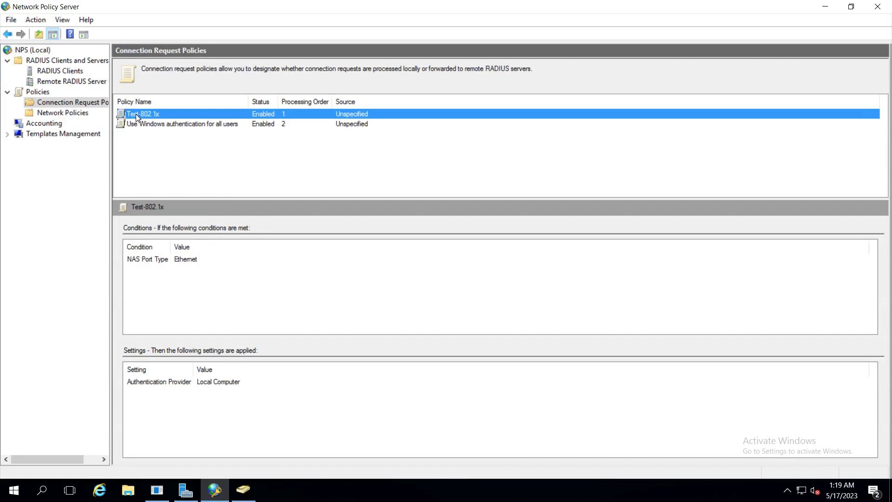
left_click(146, 114)
left_click(62, 113)
left_click(160, 123)
left_click(156, 114)
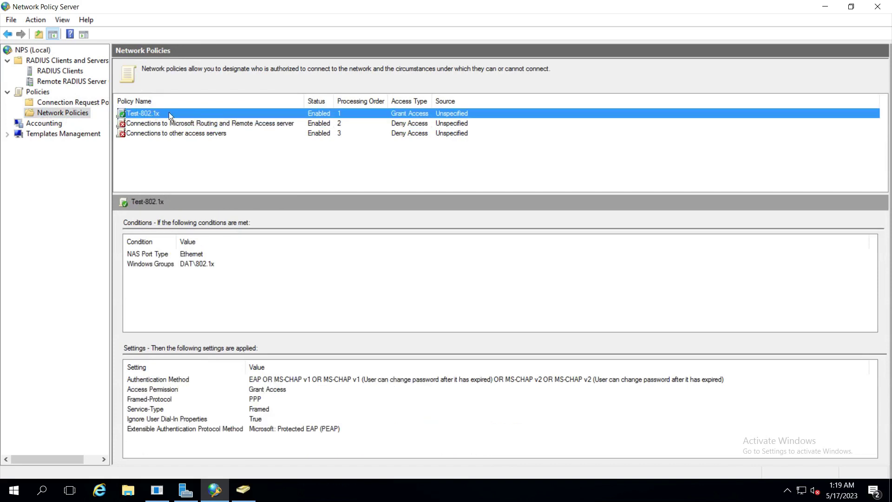
right_click(63, 115)
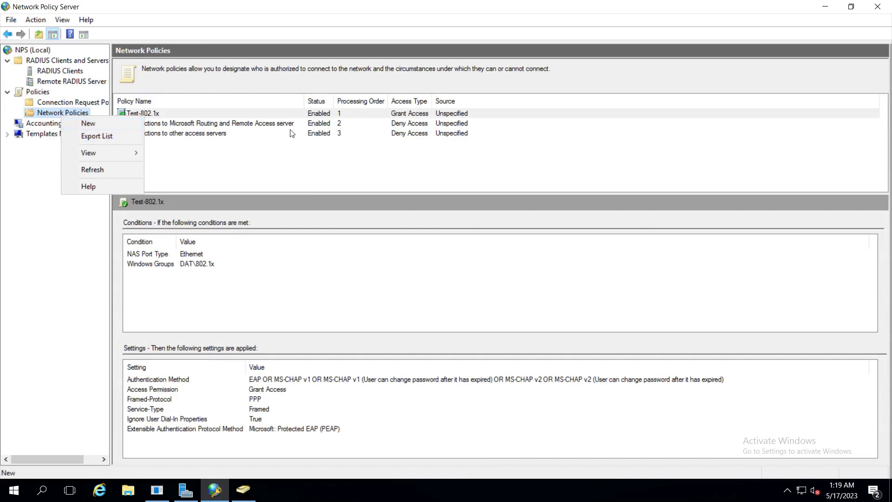
left_click(446, 165)
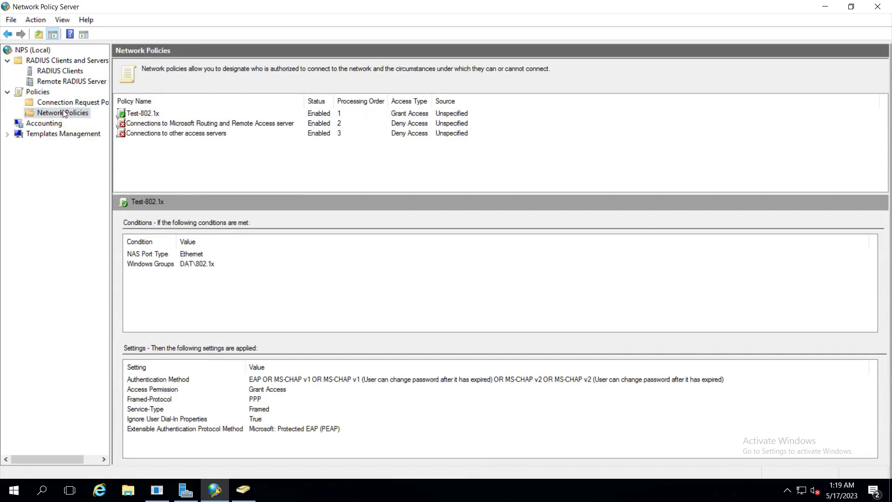
Step: Add Secured password (EAP-MSCHAP v2) to Test-802.1x's authentication methods and apply the change
double_click(145, 114)
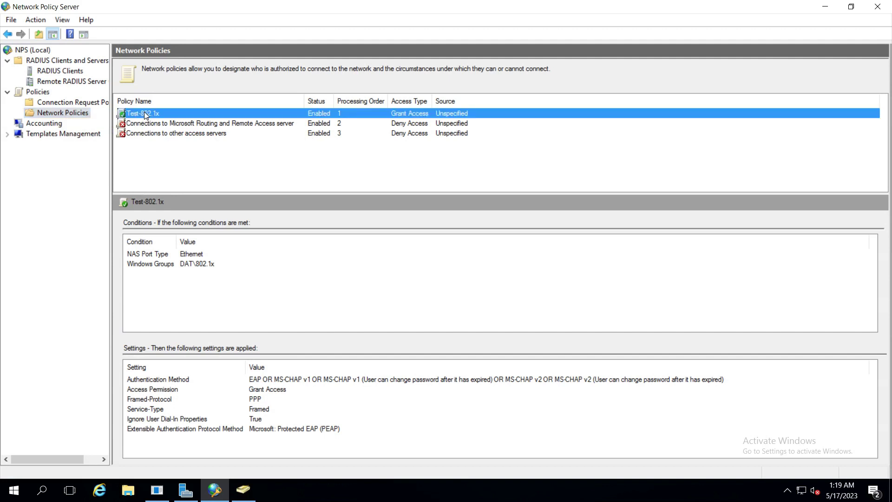
left_click_drag(180, 14, 532, 87)
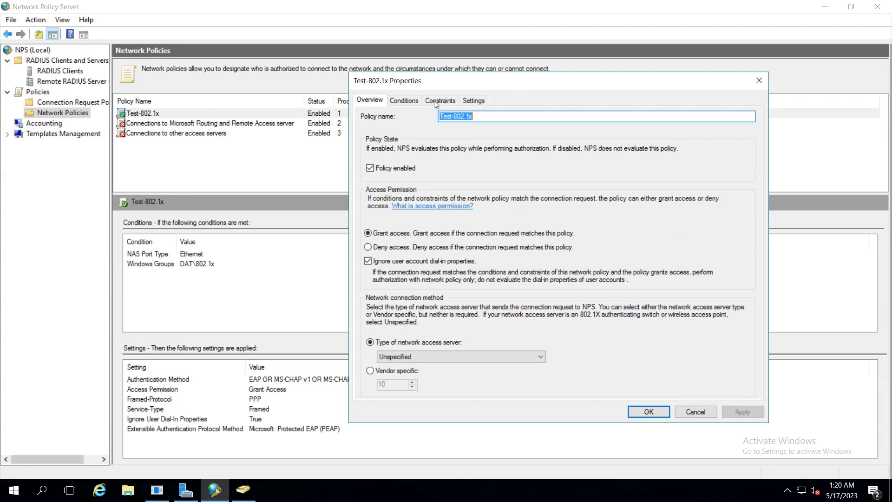
left_click(433, 101)
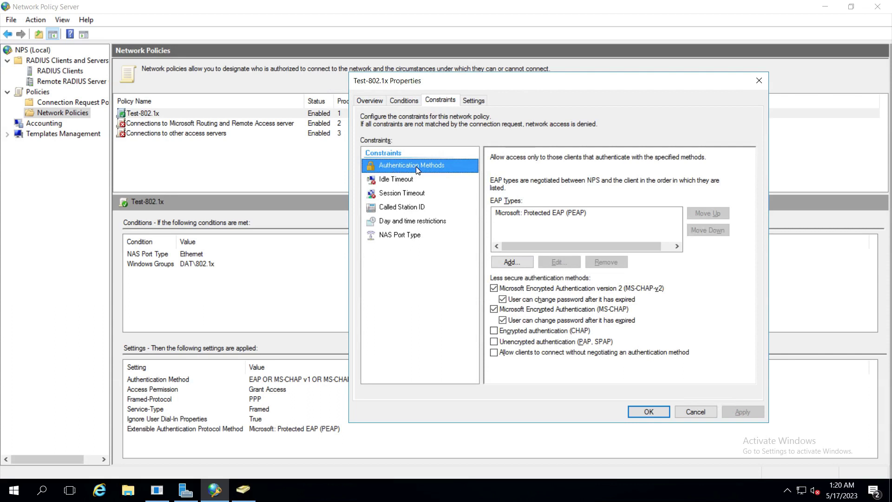
left_click(512, 262)
left_click(572, 231)
key("Return")
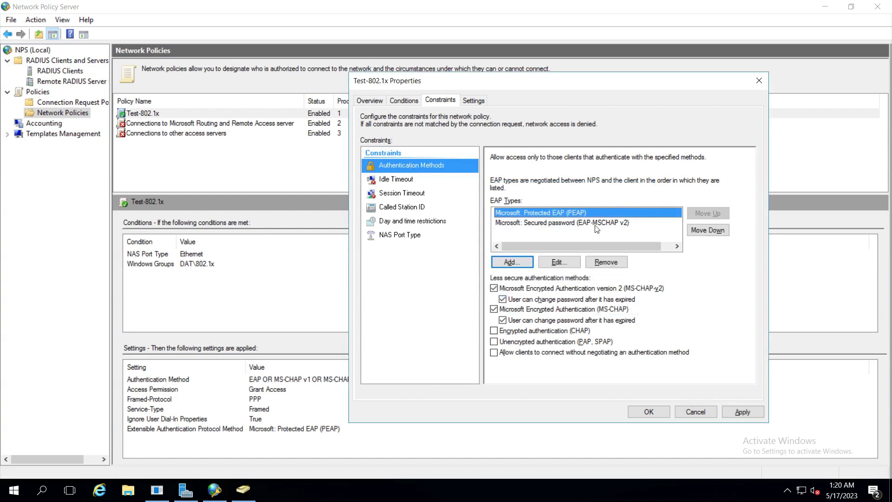
left_click(606, 223)
left_click(741, 411)
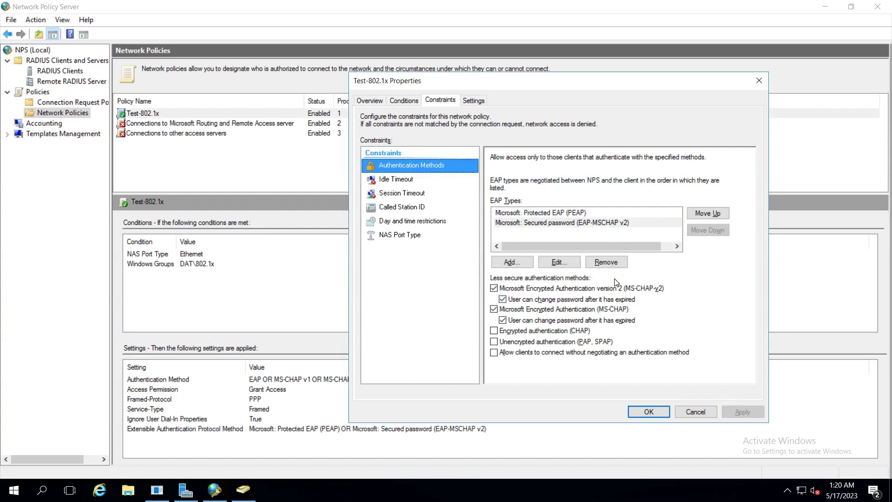
left_click(475, 101)
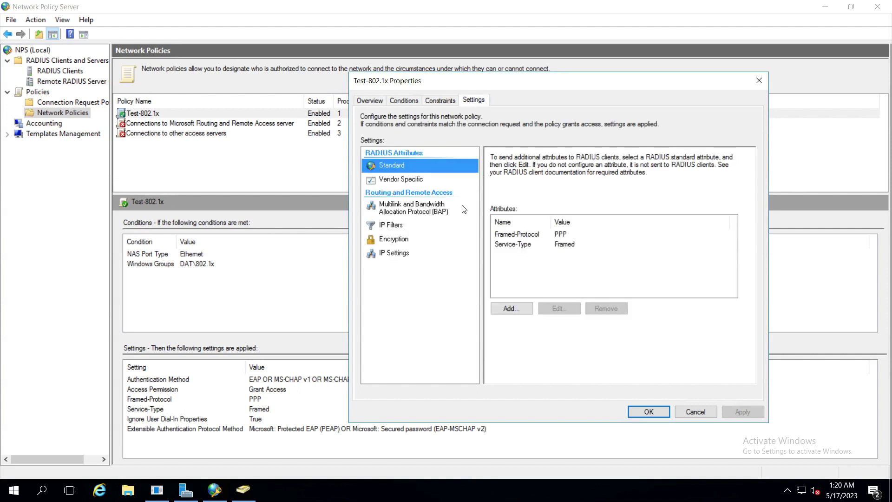
Step: Delete the Framed-Protocol and Service-Type entries from the Standard RADIUS attributes list
left_click(527, 236)
left_click(529, 245)
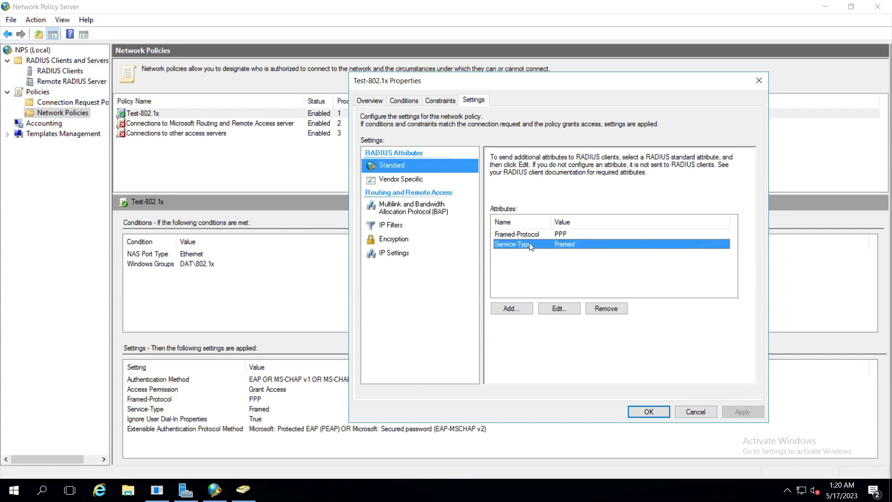
left_click(530, 234)
left_click(530, 241)
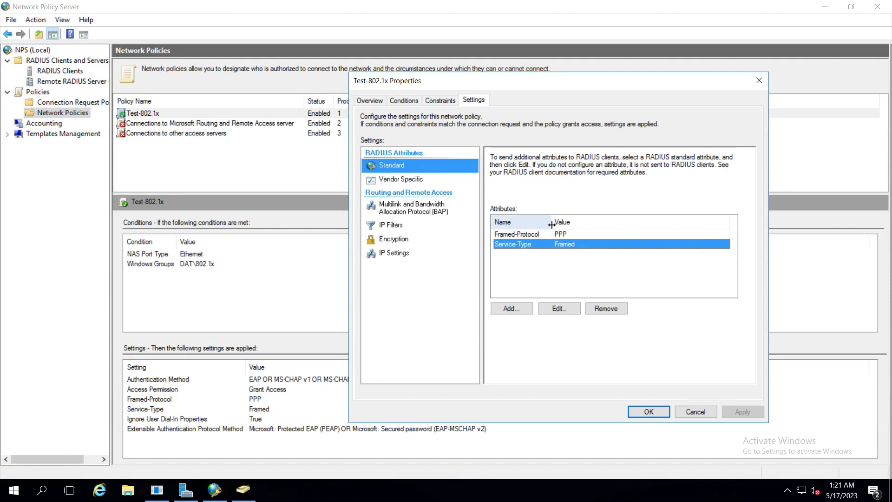
left_click(541, 234)
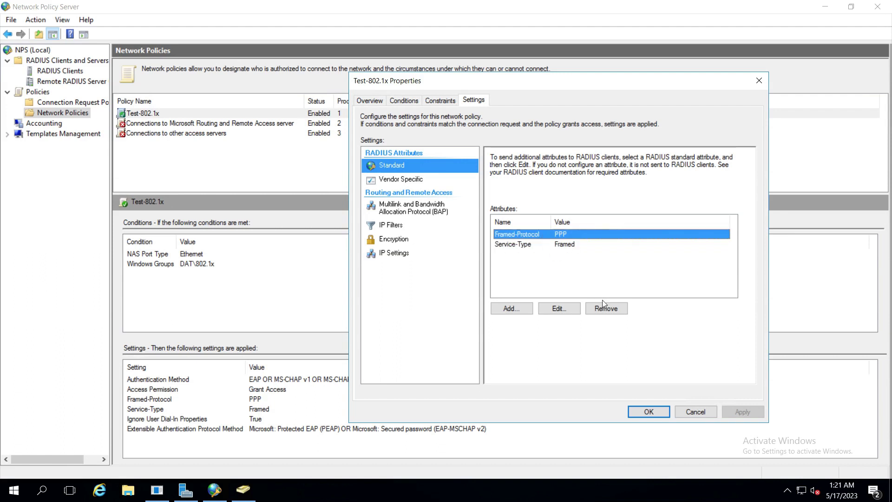
left_click(604, 307)
left_click(609, 310)
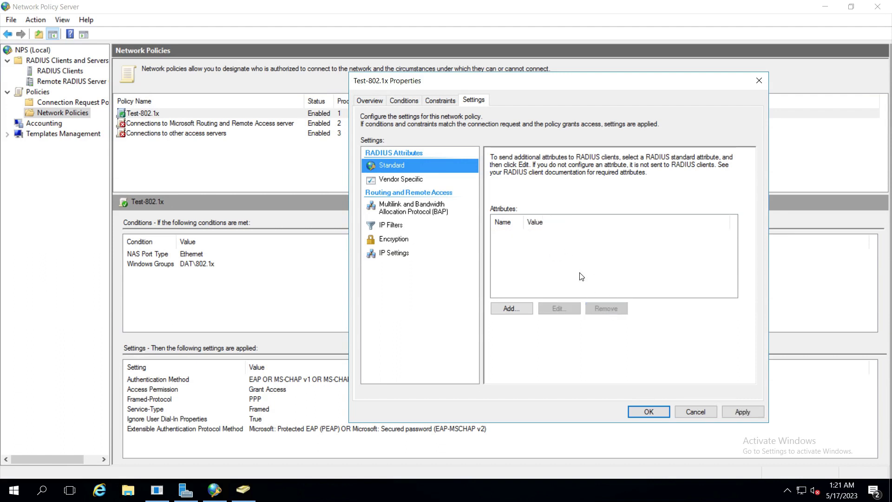
Step: Add the Tunnel-Medium-Type attribute with value 802 (all 802 media plus Ethernet canonical format)
left_click(507, 309)
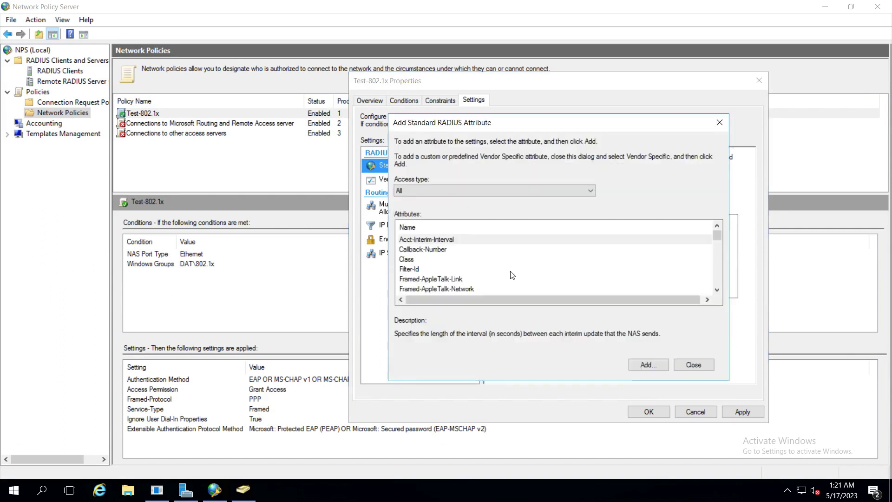
left_click_drag(506, 122, 558, 90)
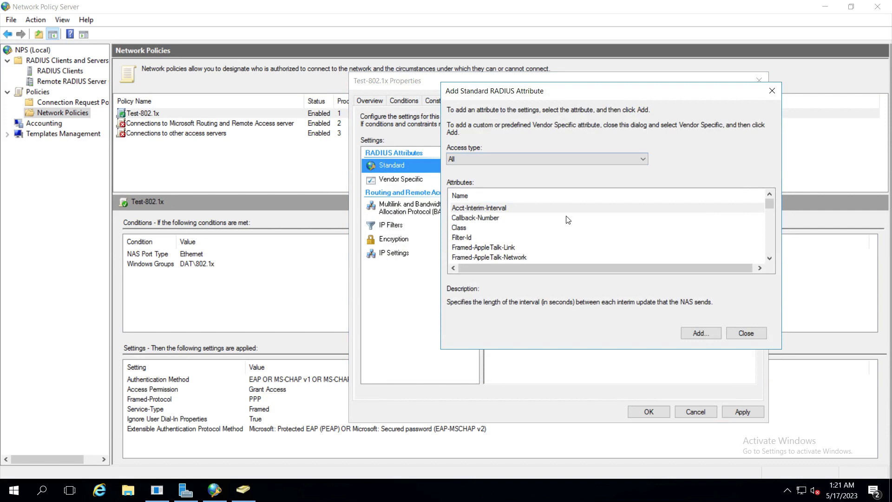
scroll(567, 221, "down", 4)
scroll(568, 223, "up", 3)
scroll(570, 227, "down", 5)
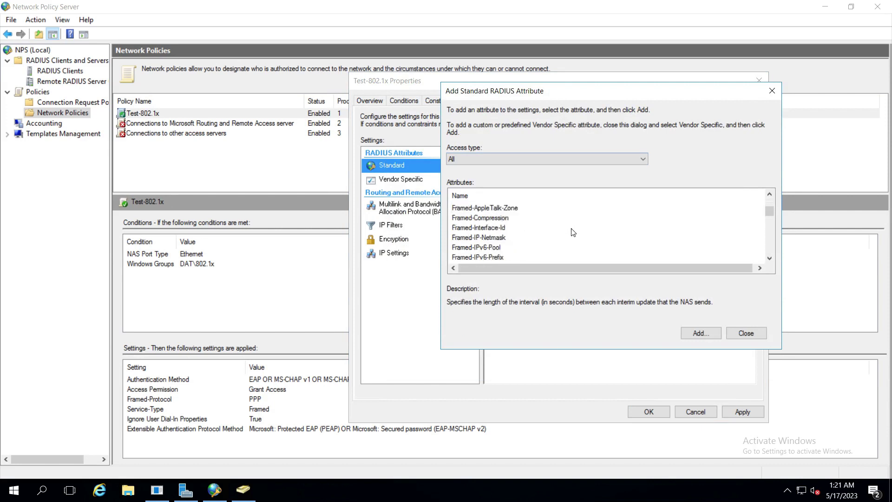
scroll(572, 233, "down", 5)
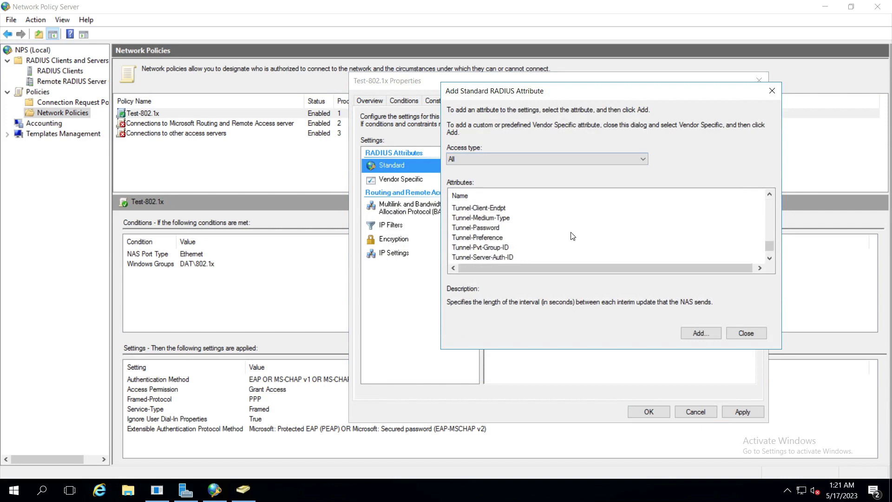
left_click(490, 219)
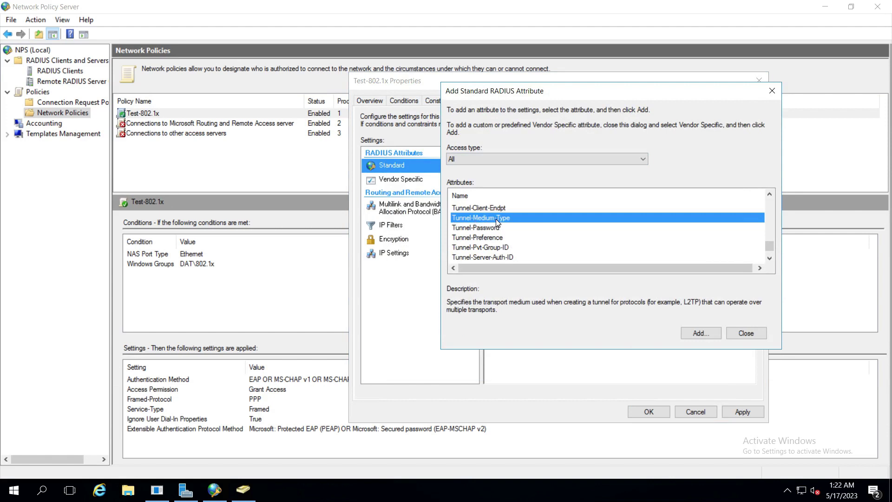
left_click(692, 331)
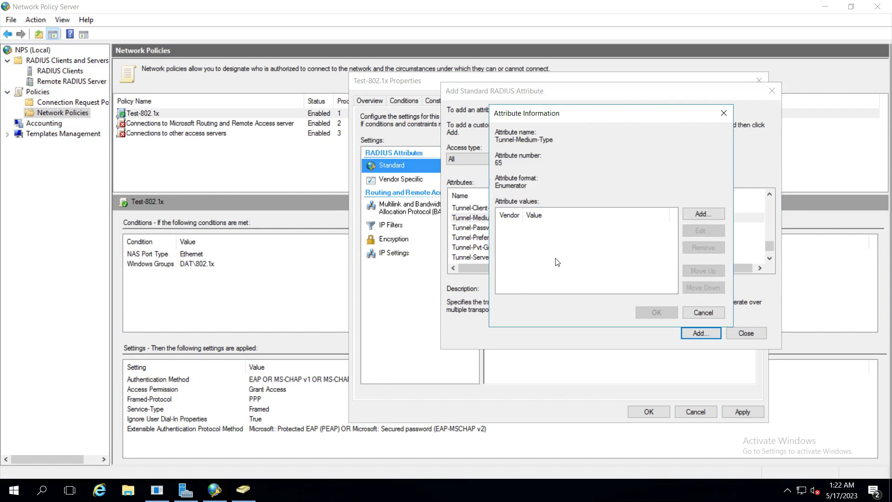
left_click(700, 215)
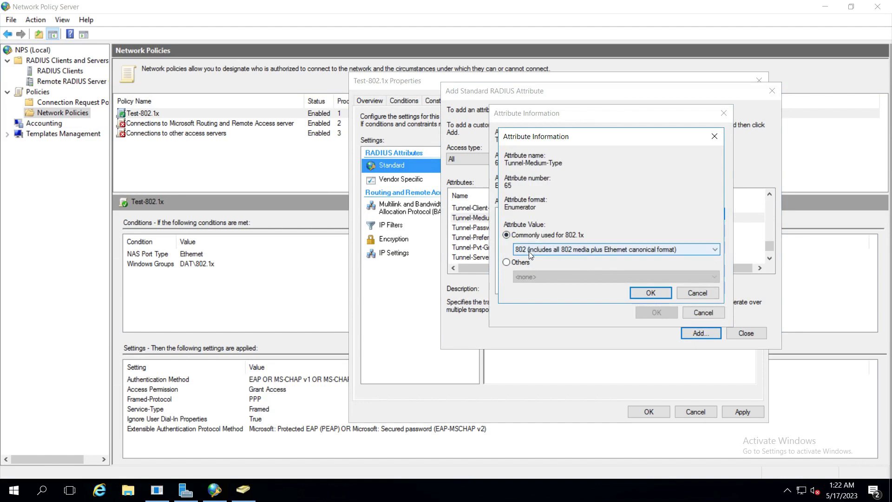
left_click(650, 293)
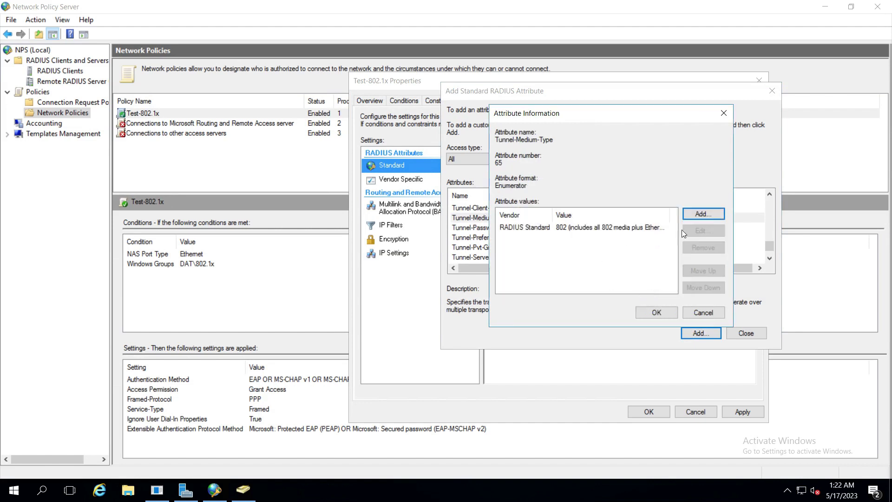
left_click(659, 313)
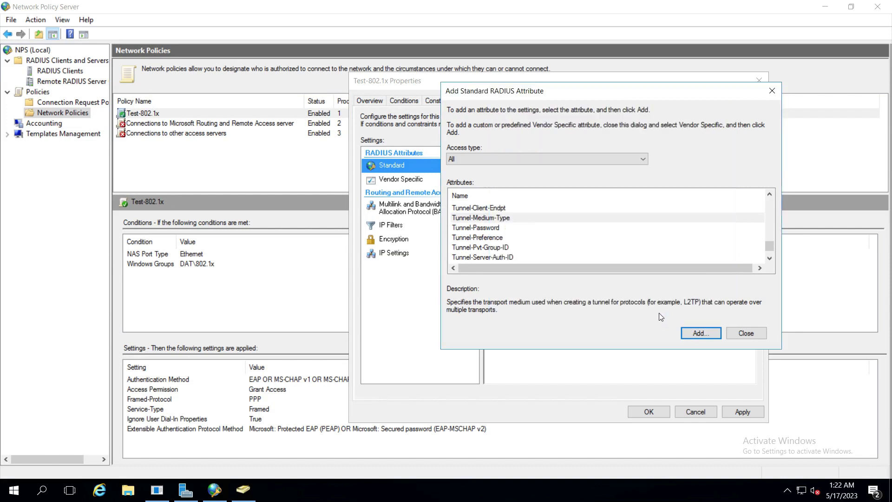
Step: Select the Tunnel-Type attribute and begin adding a value for it
left_click_drag(566, 94, 297, 105)
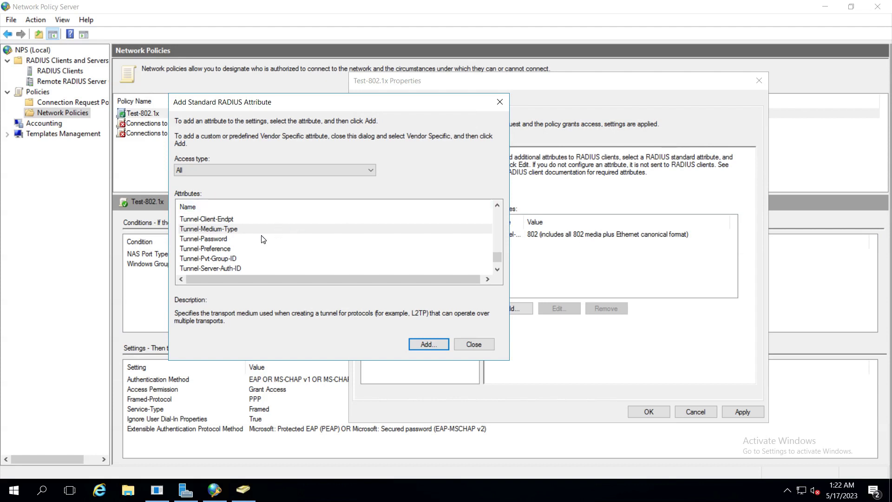
scroll(262, 239, "down", 1)
left_click(207, 268)
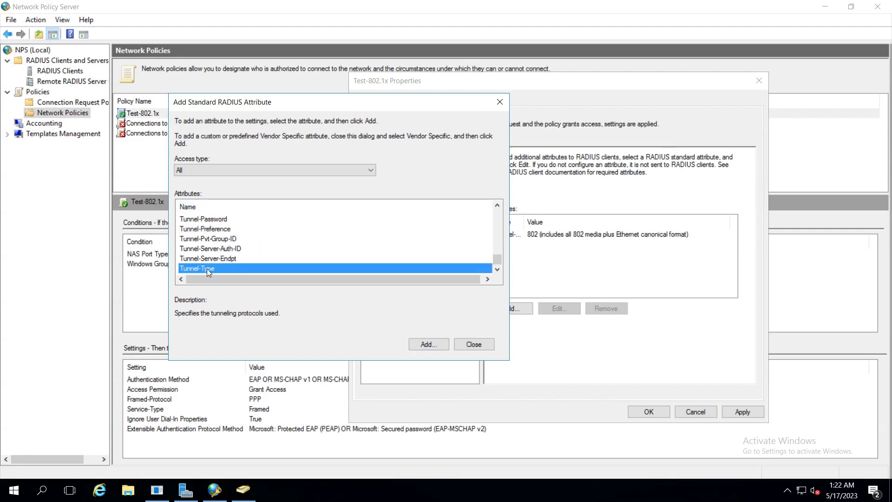
left_click(431, 344)
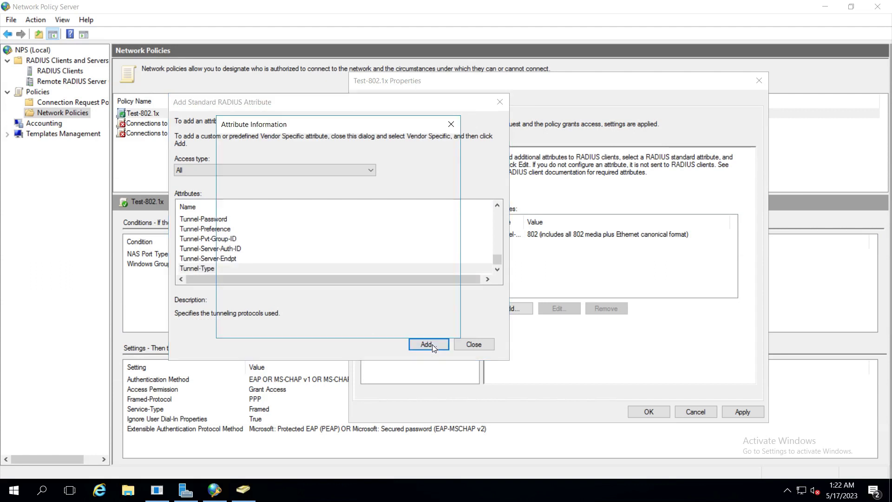
left_click(431, 225)
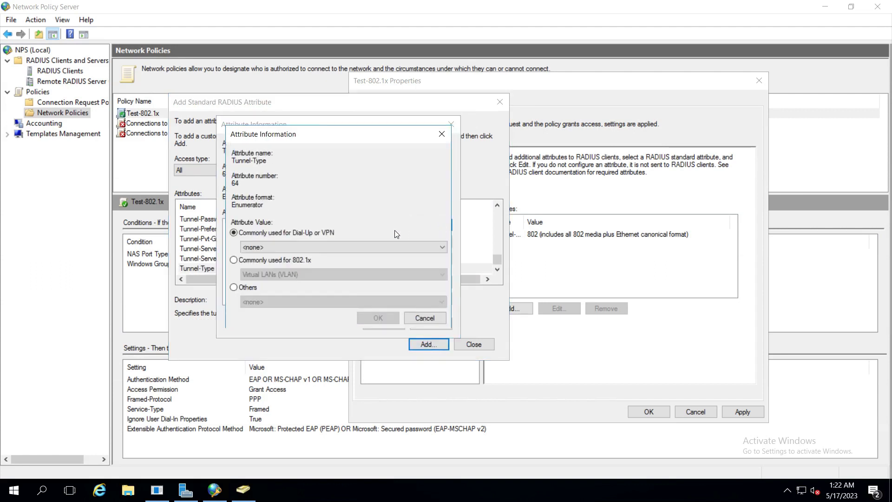
Step: Set Tunnel-Type to Virtual LANs (VLAN) under Commonly used for 802.1x
left_click(244, 261)
left_click(264, 275)
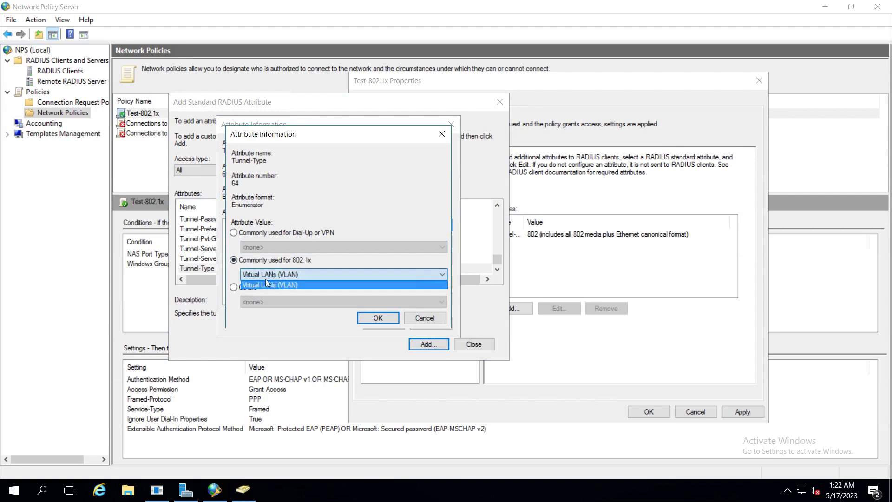
left_click(277, 285)
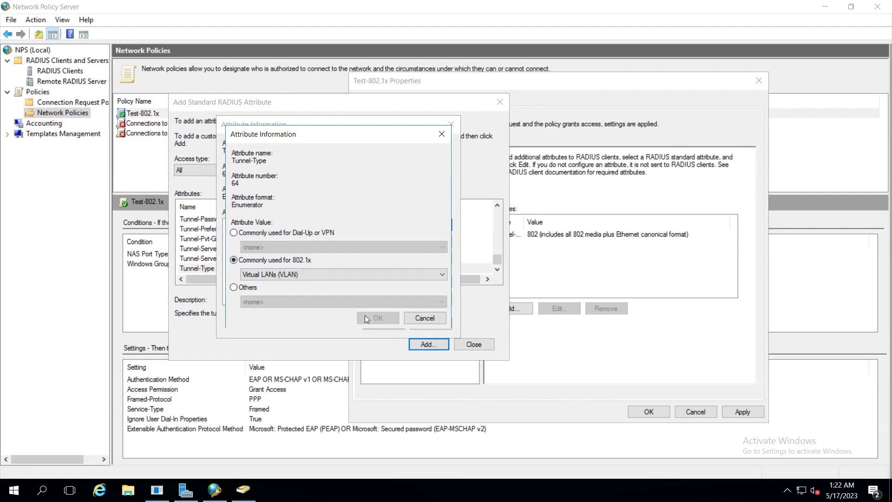
left_click(326, 276)
left_click(298, 285)
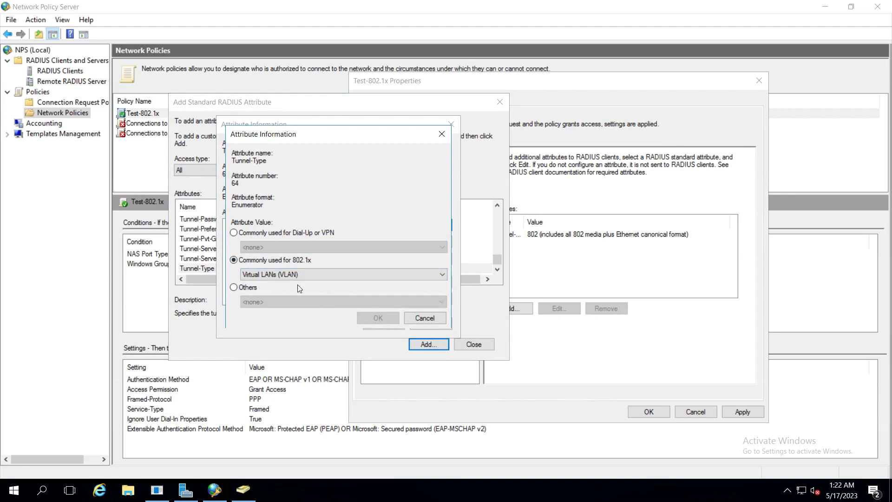
left_click(415, 320)
left_click(411, 228)
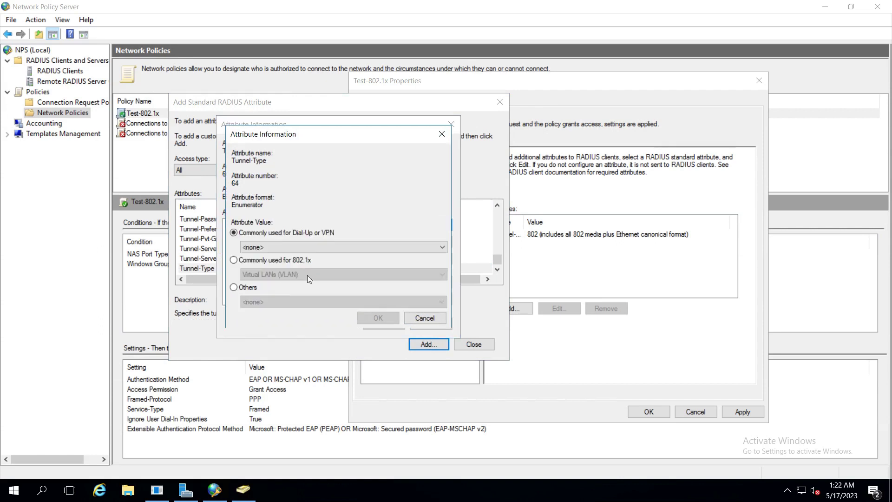
left_click(246, 261)
left_click(369, 317)
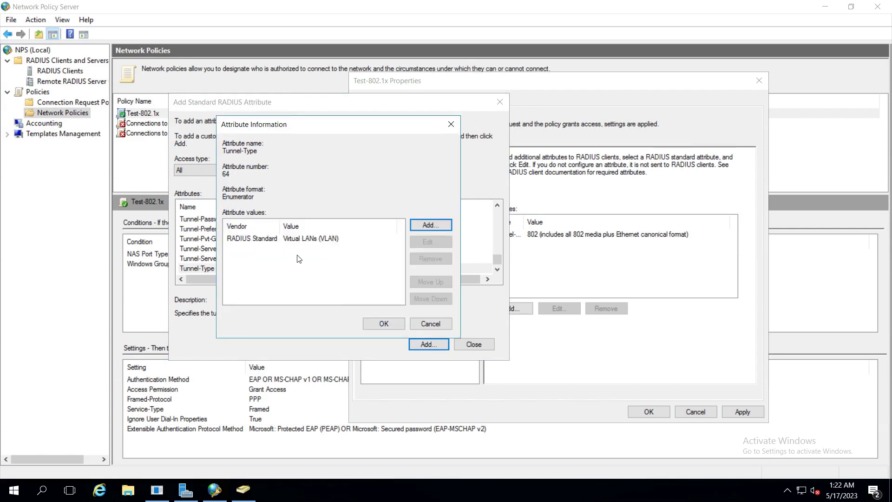
Step: Add Tunnel-Type Virtual LANs (VLAN) and a Tunnel-Pvt-Group-ID string value of 1 to the policy
left_click(300, 239)
left_click(384, 323)
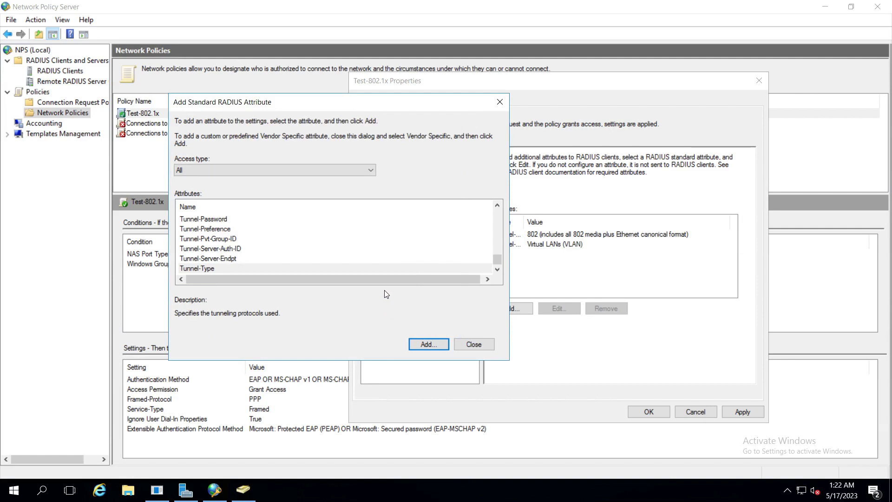
left_click(215, 239)
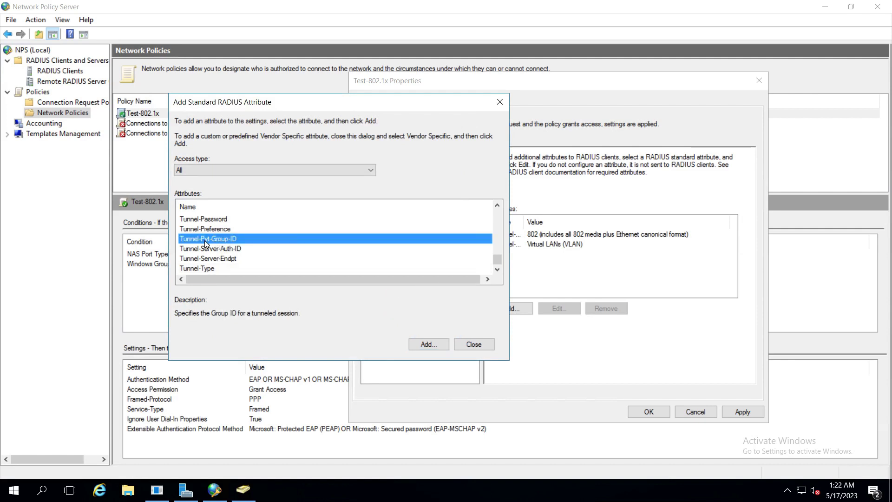
left_click(426, 346)
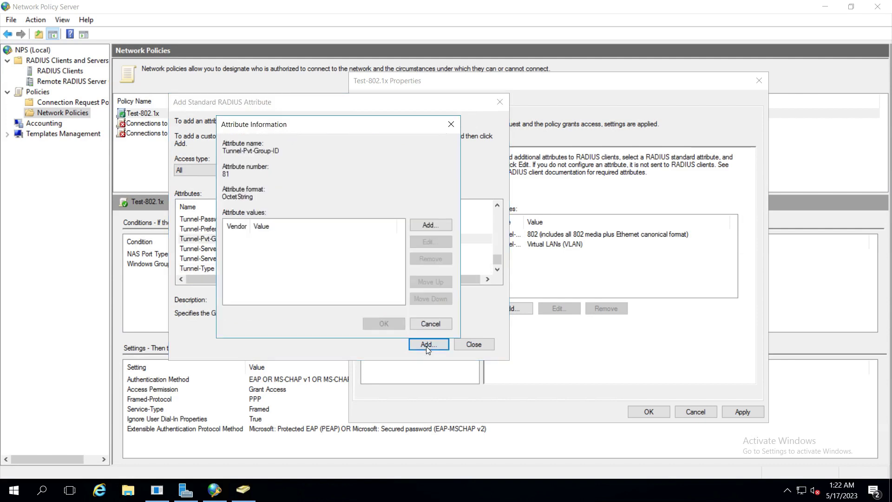
left_click(431, 226)
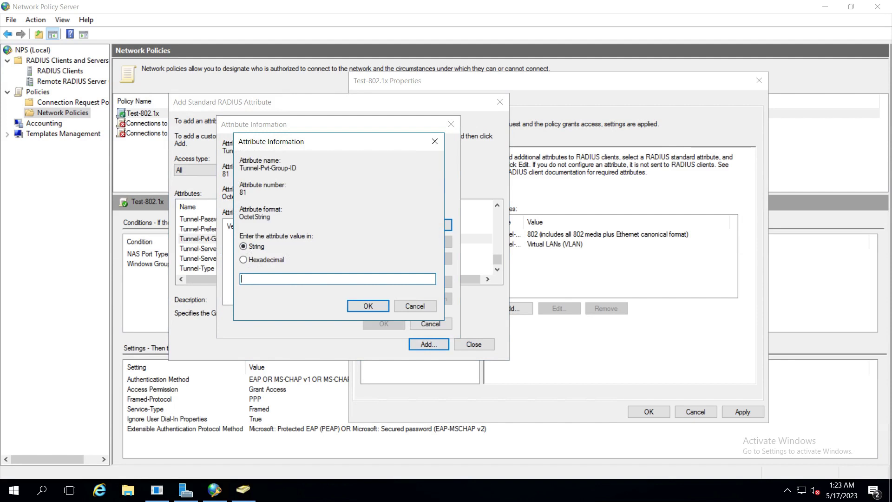
type("1")
left_click(363, 307)
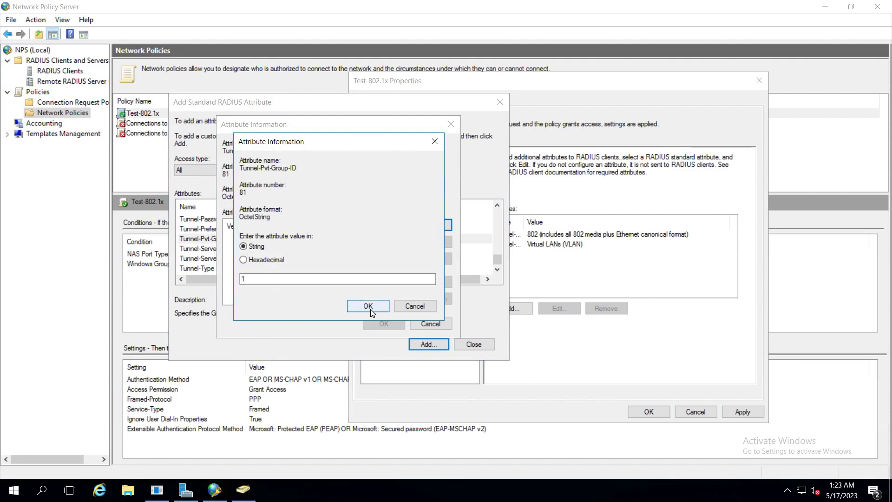
left_click(382, 324)
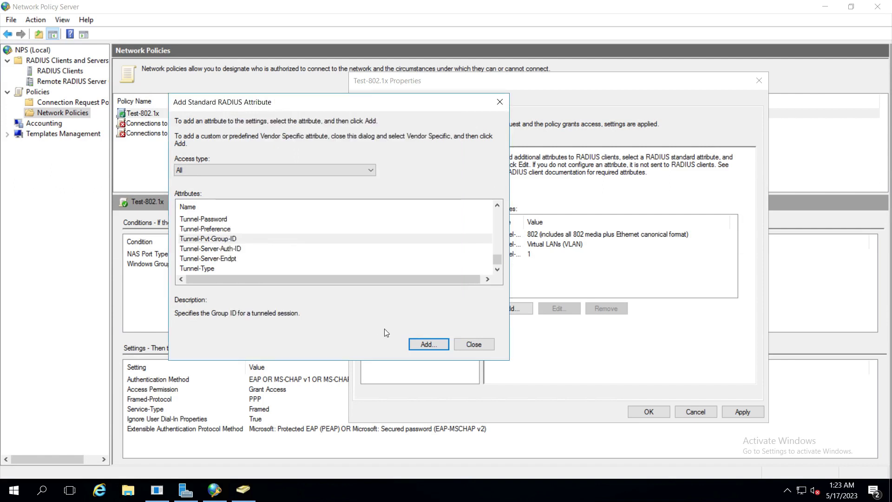
left_click(470, 347)
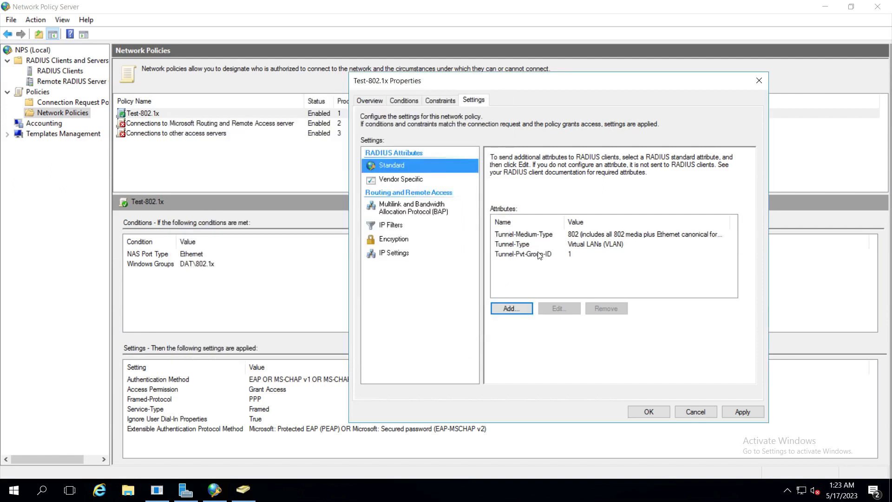
Step: Review Test-802.1x's tunnel attributes and Windows Groups condition, then apply and close the properties
left_click(549, 239)
left_click(550, 244)
left_click(549, 256)
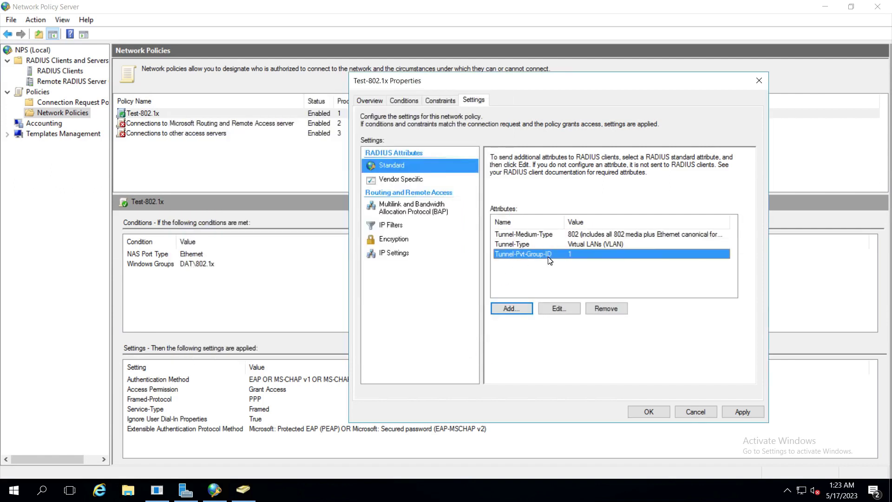
left_click(404, 100)
left_click(469, 192)
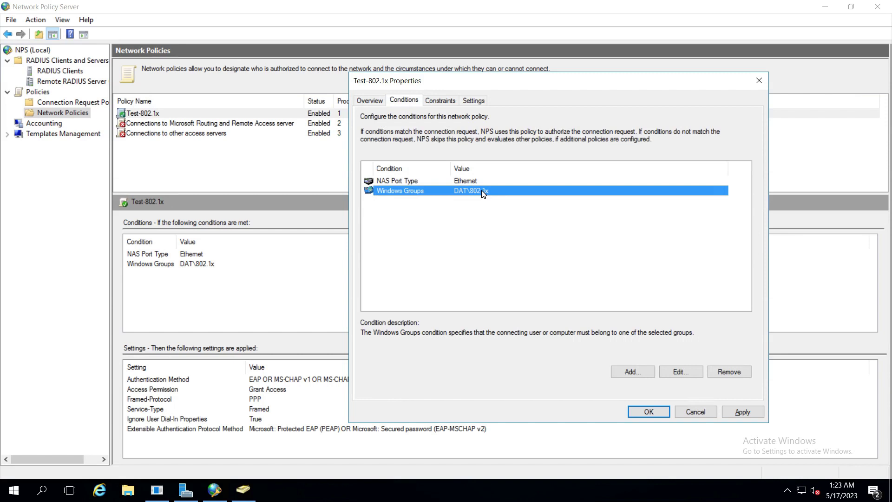
left_click(474, 100)
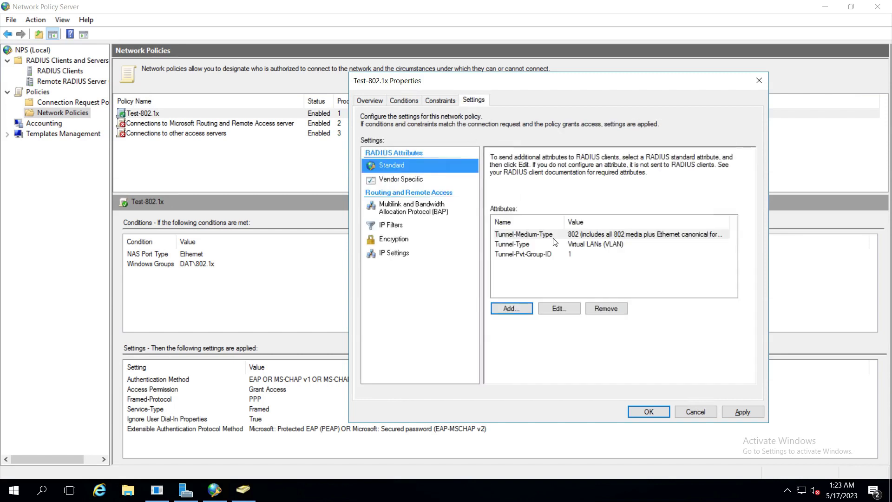
left_click(548, 258)
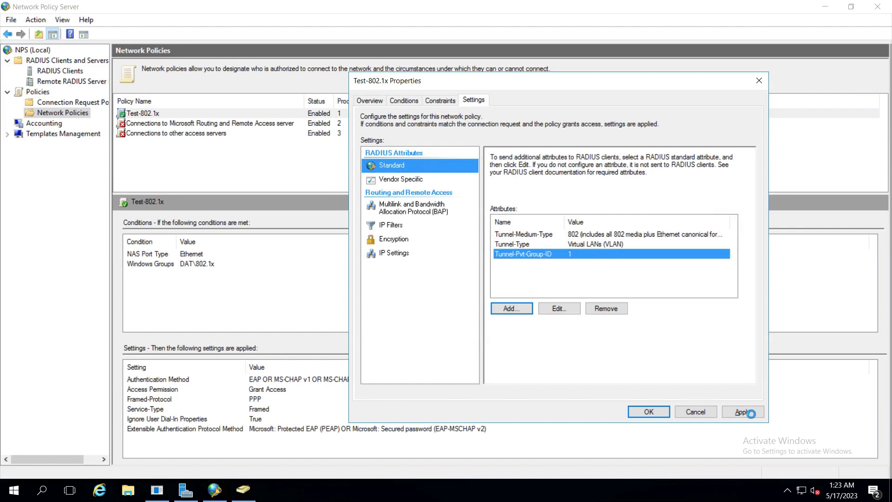
left_click(648, 411)
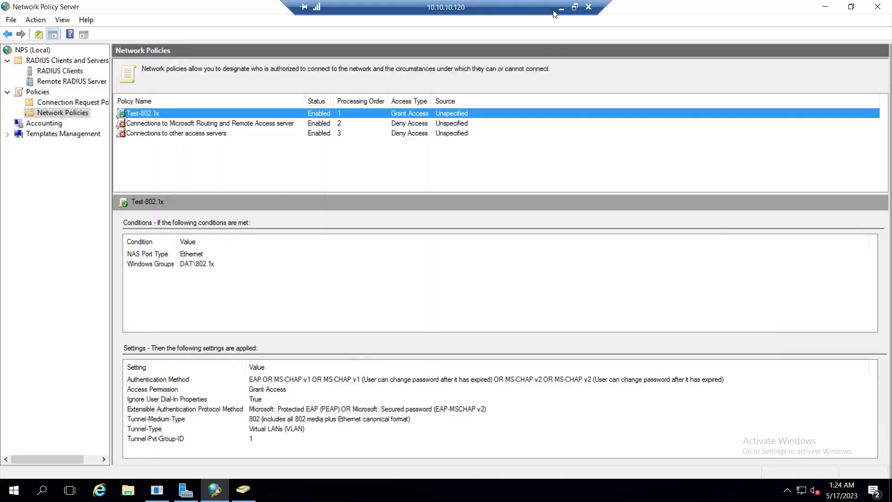
Step: Open the switch's COM3 console in MobaXterm and enter privileged mode with en
left_click(560, 8)
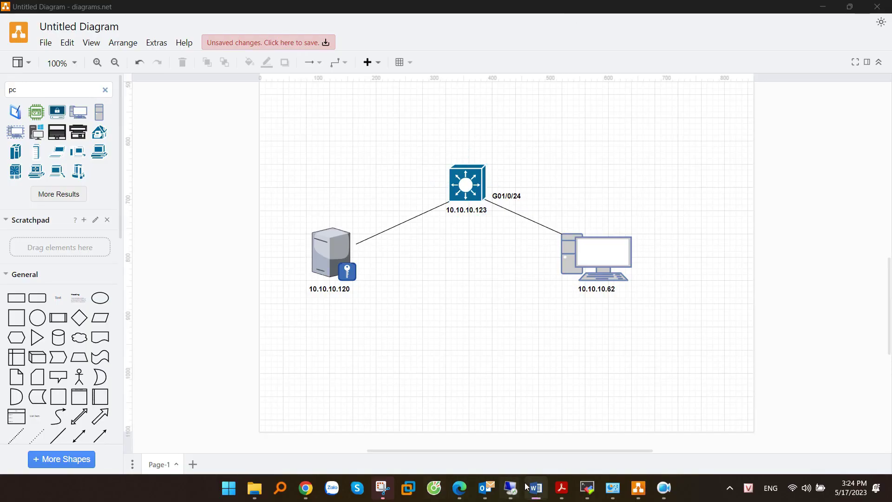
left_click(586, 487)
key("Return")
key("Return")
key("Return")
key("Return")
key("Return")
key("Return")
key("Return")
key("Return")
key("Return")
key("Return")
key("Return")
key("Return")
key("Return")
key("Return")
key("Return")
key("Return")
key("Return")
key("Return")
key("Return")
key("Return")
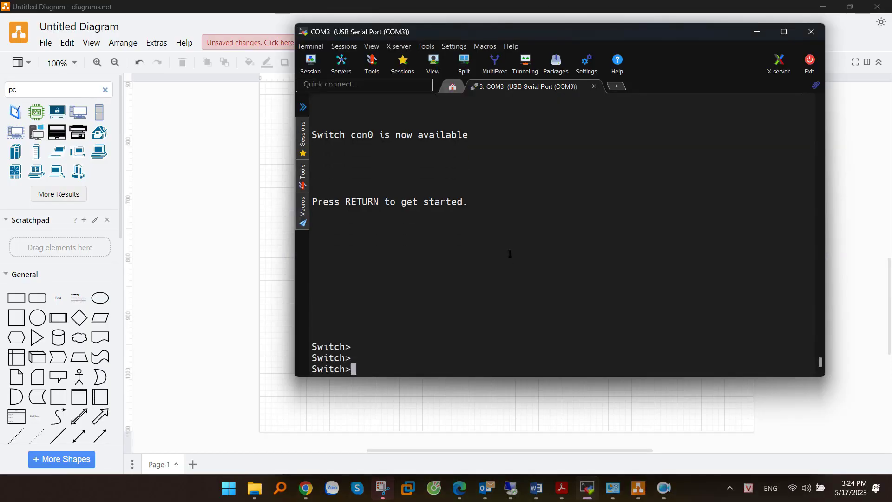
type("en")
key("Return")
key("Return")
key("Return")
key("Return")
key("Return")
key("Return")
key("Return")
key("Return")
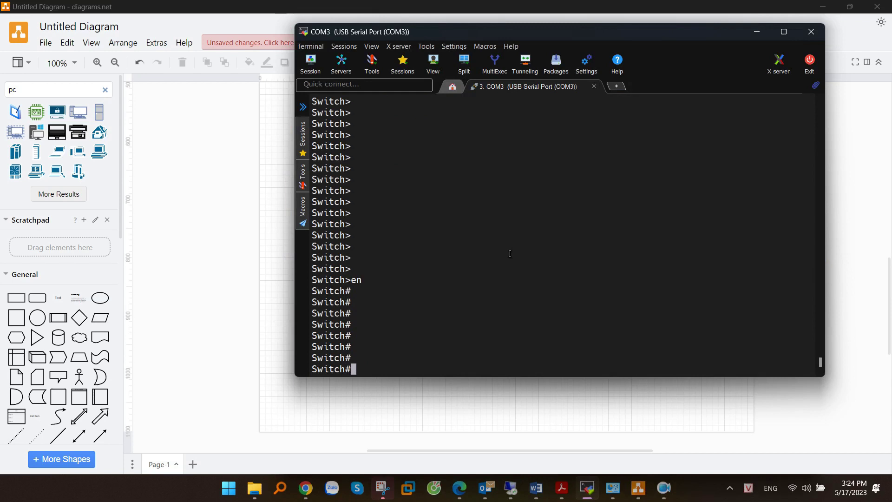
Step: Run conf t, interface vlan 1 and no shutdown, then return to the NPS session
type("conf")
type(" t")
key("Return")
type("inter vlan 1")
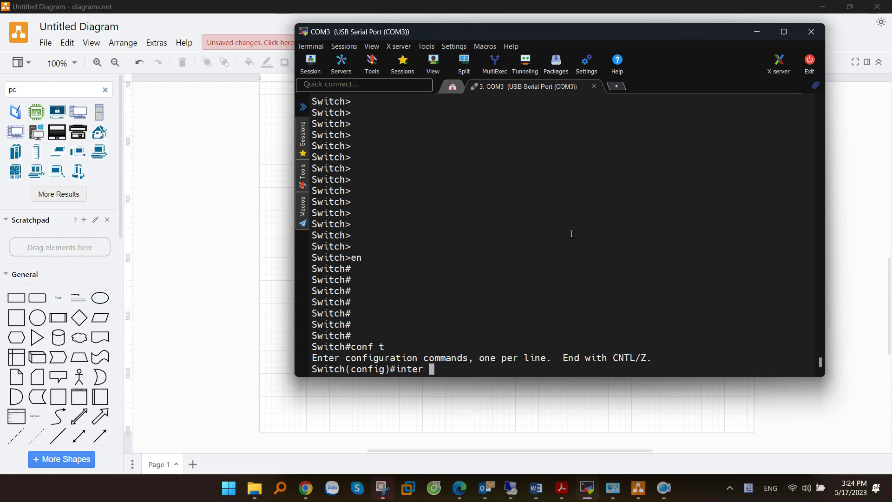
key("Return")
type("no shut")
key("Tab")
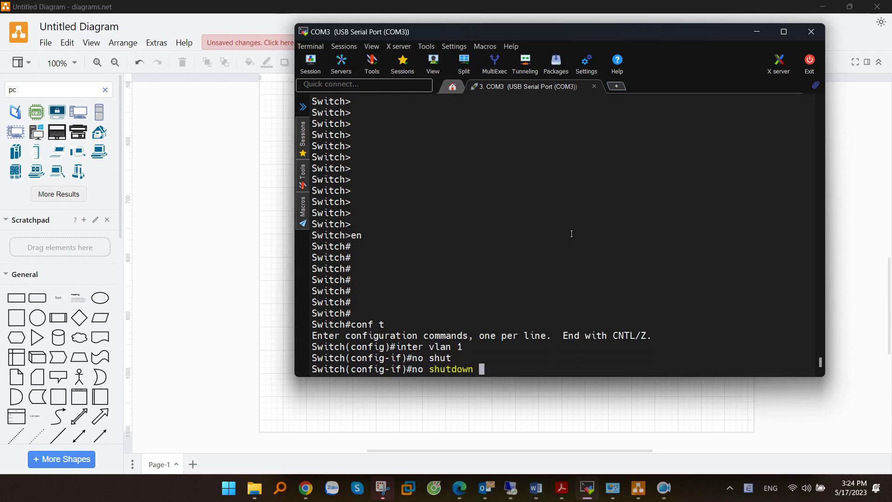
key("Return")
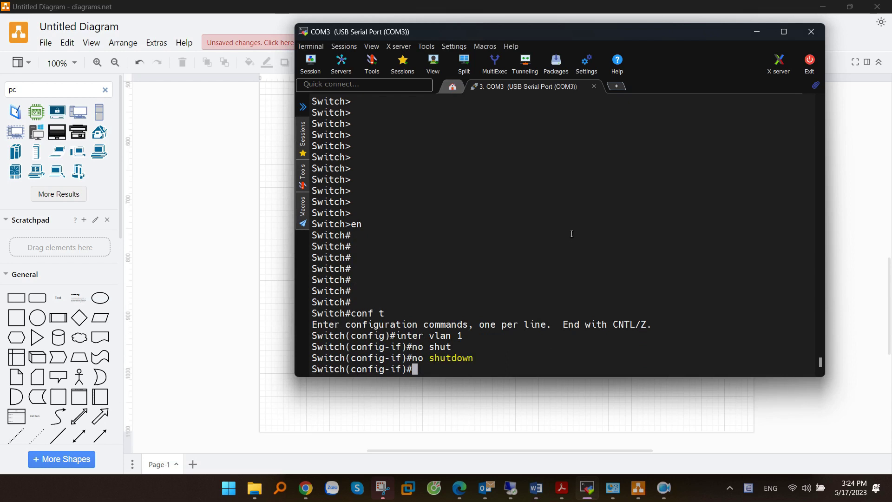
mouse_move(510, 488)
left_click(571, 422)
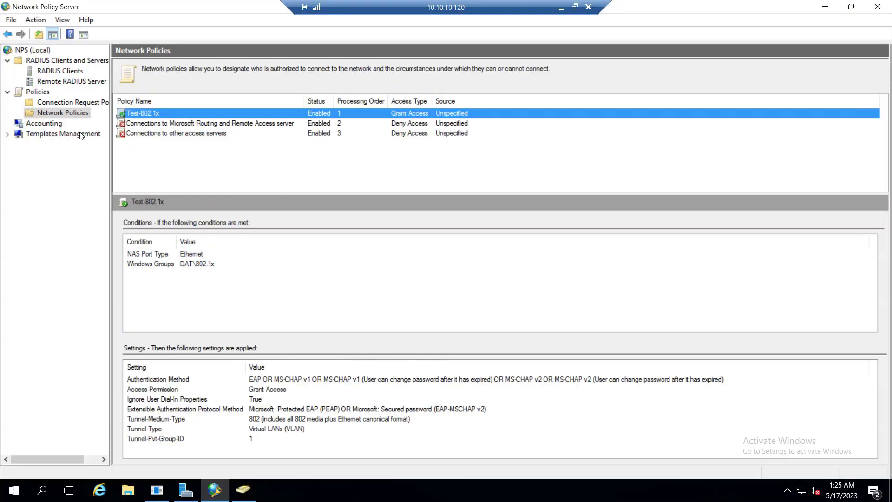
Step: Read Cisco-C1000's address 10.10.10.123 and enter ip add 10.10.10.123 255.255.255.0 on VLAN 1
left_click(60, 71)
left_click(204, 115)
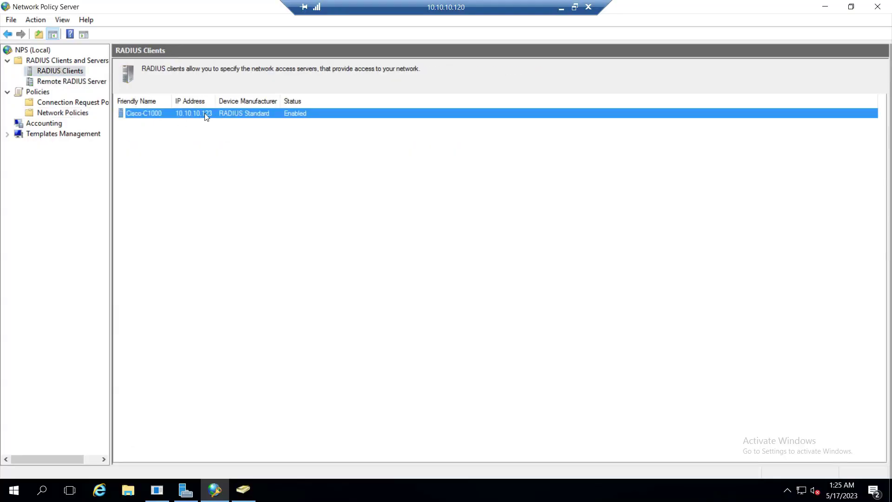
double_click(199, 116)
double_click(400, 212)
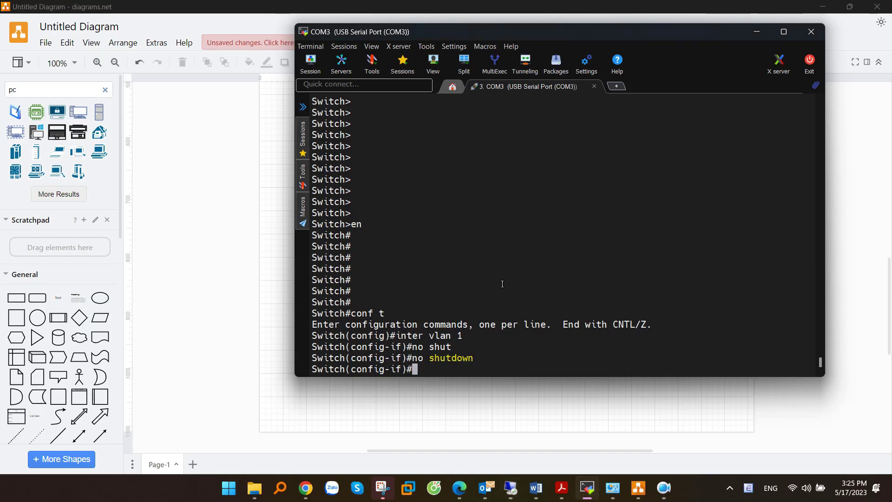
type("ip add 10.10.10.123 255.255.255.0")
Step: Apply the VLAN 1 address, exit with end, and ping 10.10.10.120 at 80 percent success
key("Return")
key("Return")
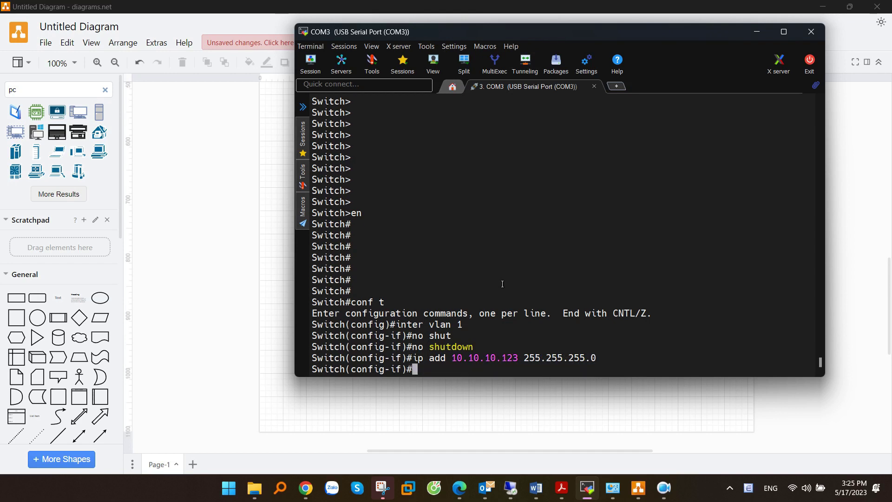
type("end")
key("Return")
type("ping 10")
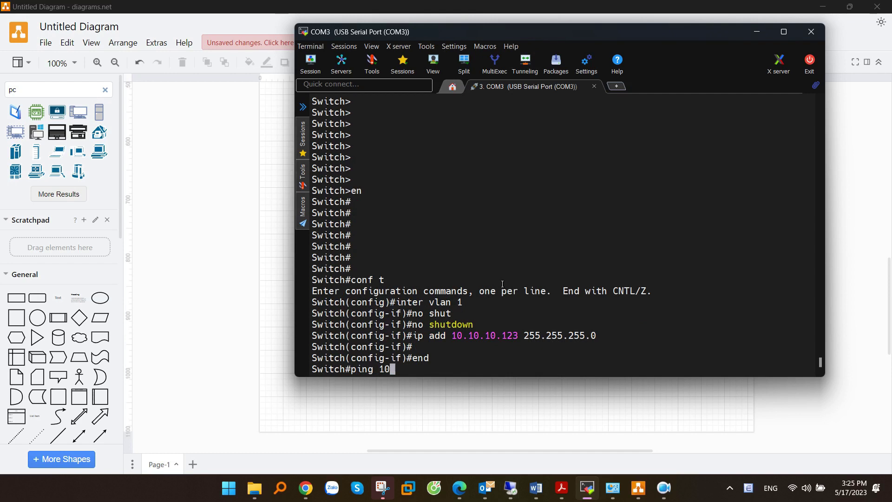
type(".10.10.120")
key("Return")
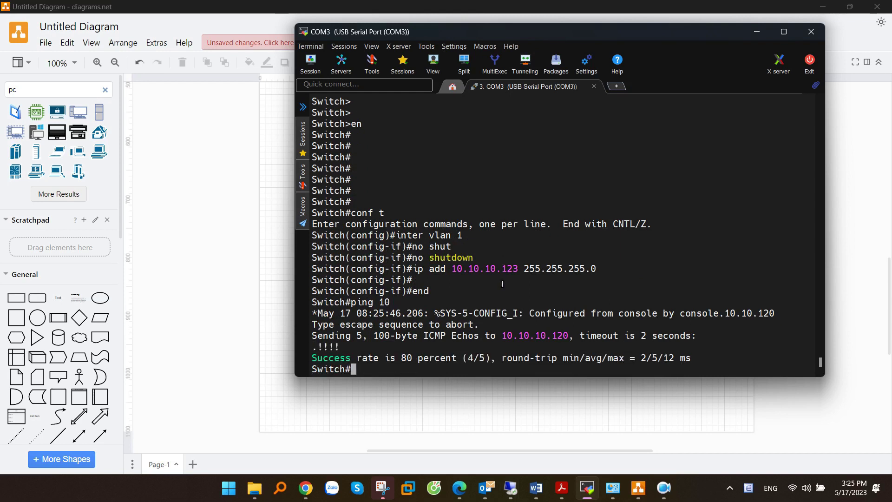
key("Return")
key("Return")
key("Return")
key("Return")
key("Return")
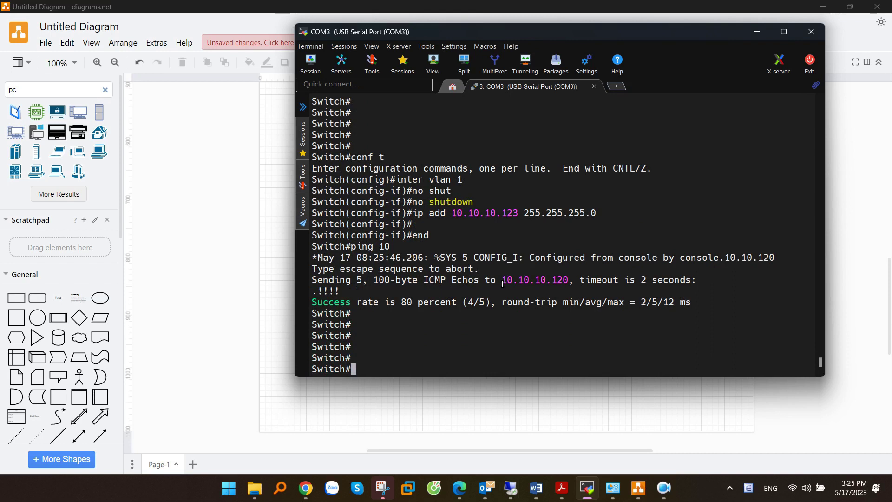
Step: Enter global configuration and enable aaa new-model on the switch
type("conf t")
key("Return")
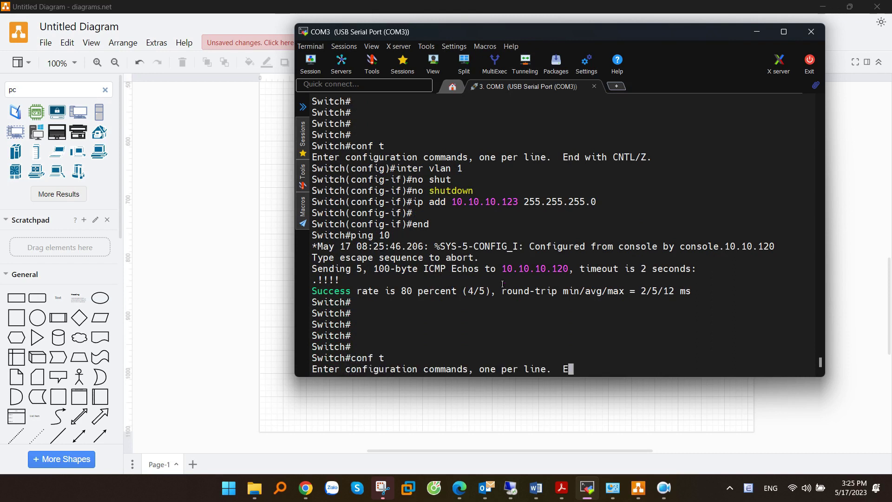
type("aa")
key("Tab")
type("ne")
key("Tab")
key("Return")
key("Return")
key("Return")
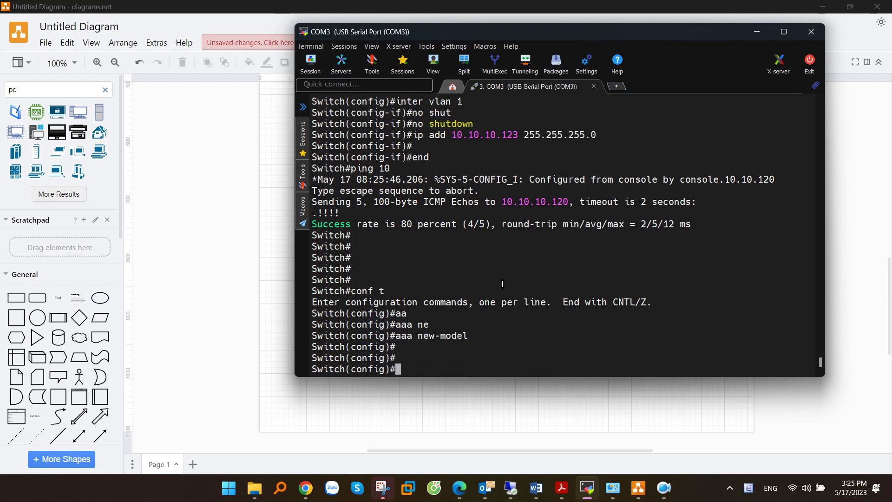
Step: Create the RADIUS server entry named SRV
type("radi")
key("Tab")
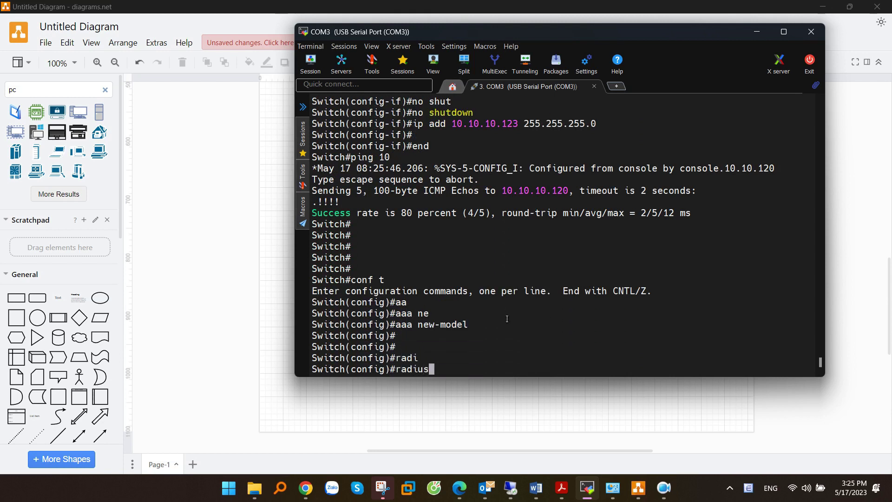
type("ser")
key("Tab")
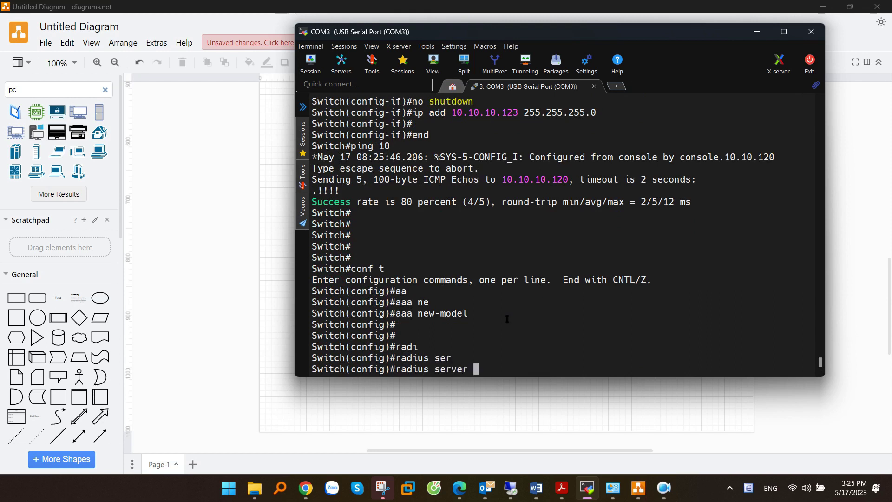
type("SRV")
key("Return")
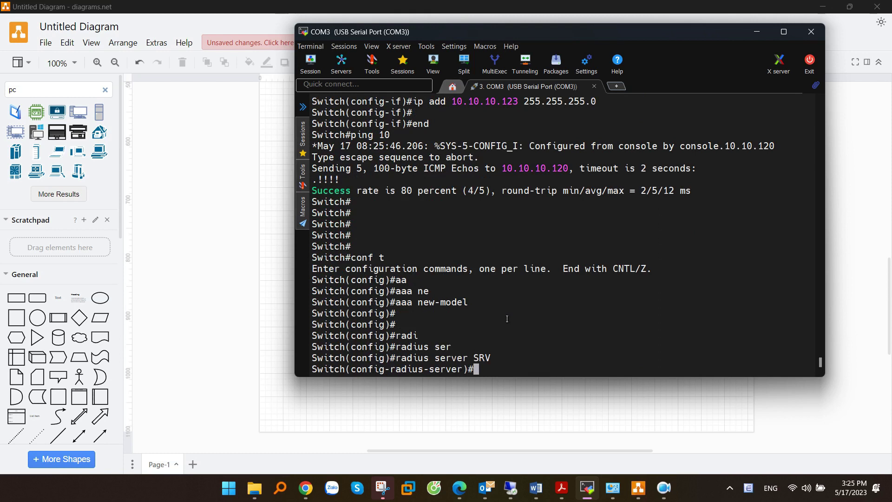
Step: Enter SRV's address ipv4 10.10.10.120 with auth-port 1812
type("add")
key("Tab")
type("ip")
key("Tab")
type("v4 10.10.10.120 a")
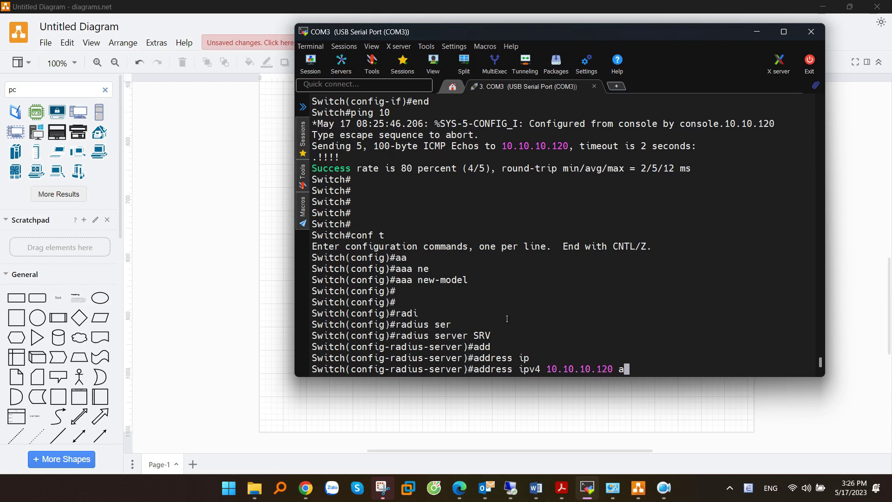
type("uth")
key("Tab")
type("1812")
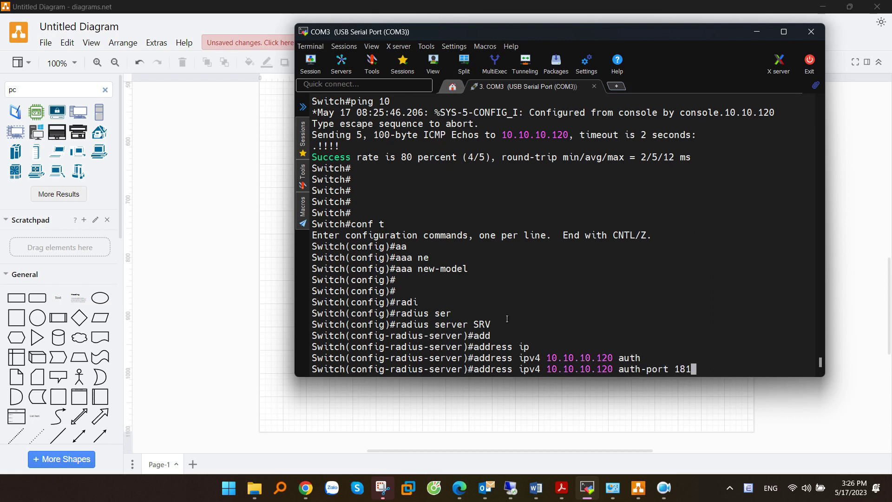